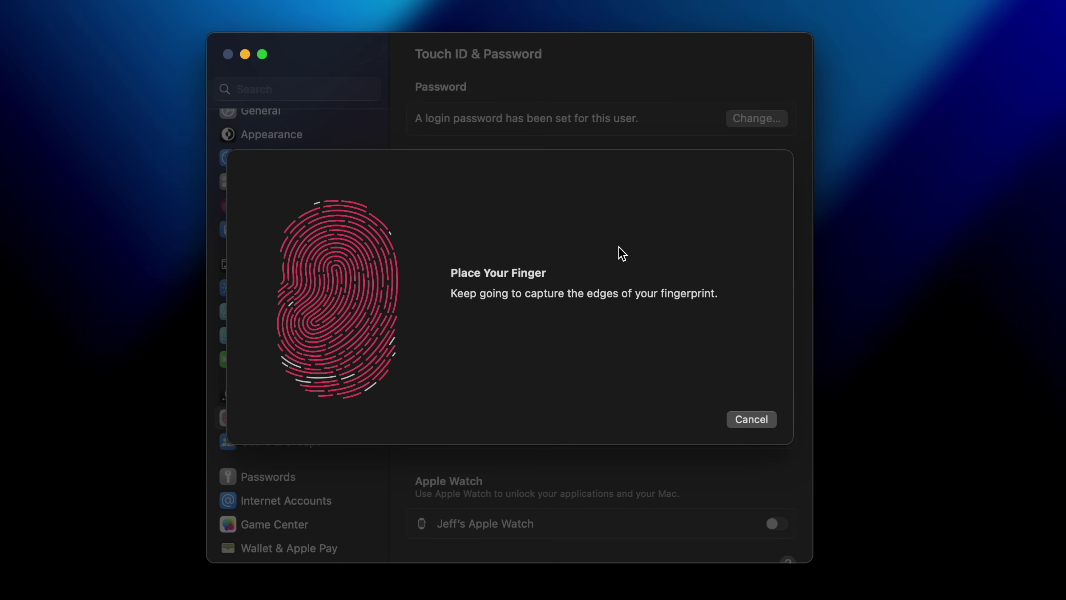
# Step: Finish enrolling the Touch ID fingerprint and confirm with Done
pyautogui.click(764, 421)
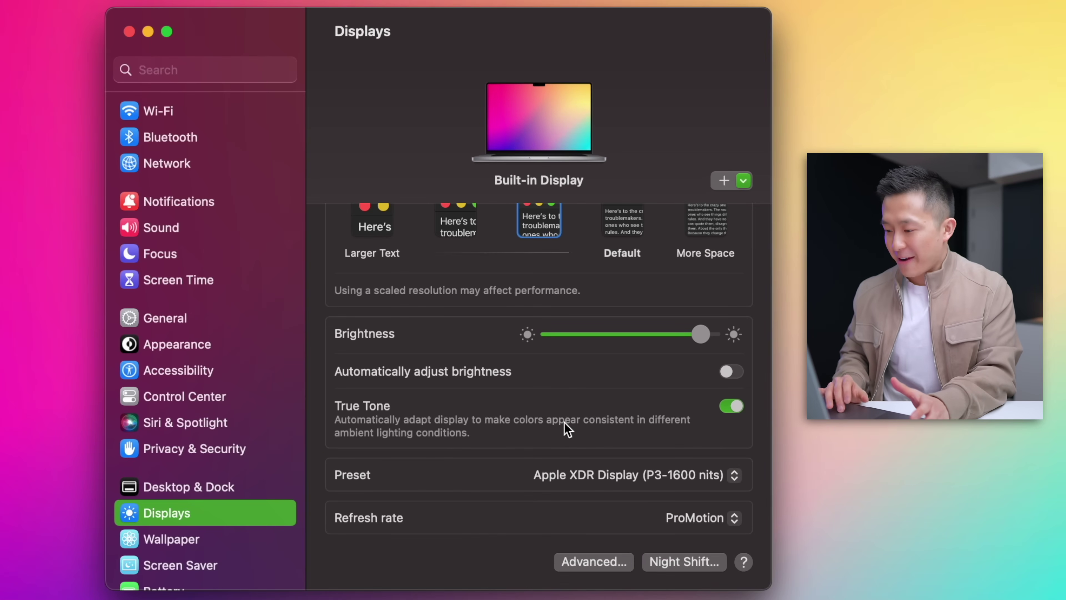
# Step: Turn off True Tone and wallpaper tinting in windows
pyautogui.click(723, 406)
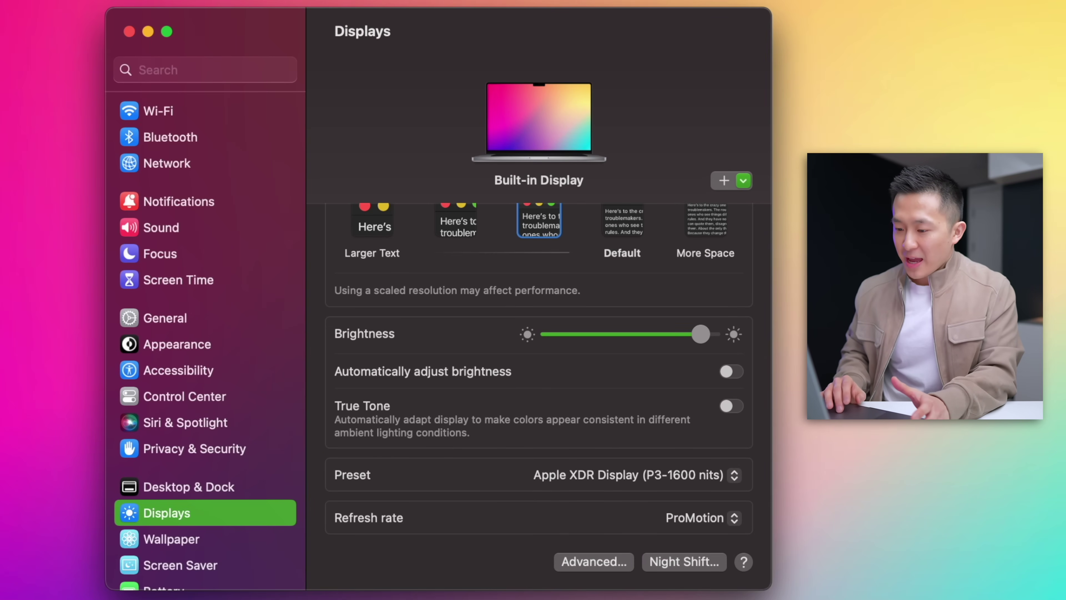
pyautogui.click(160, 344)
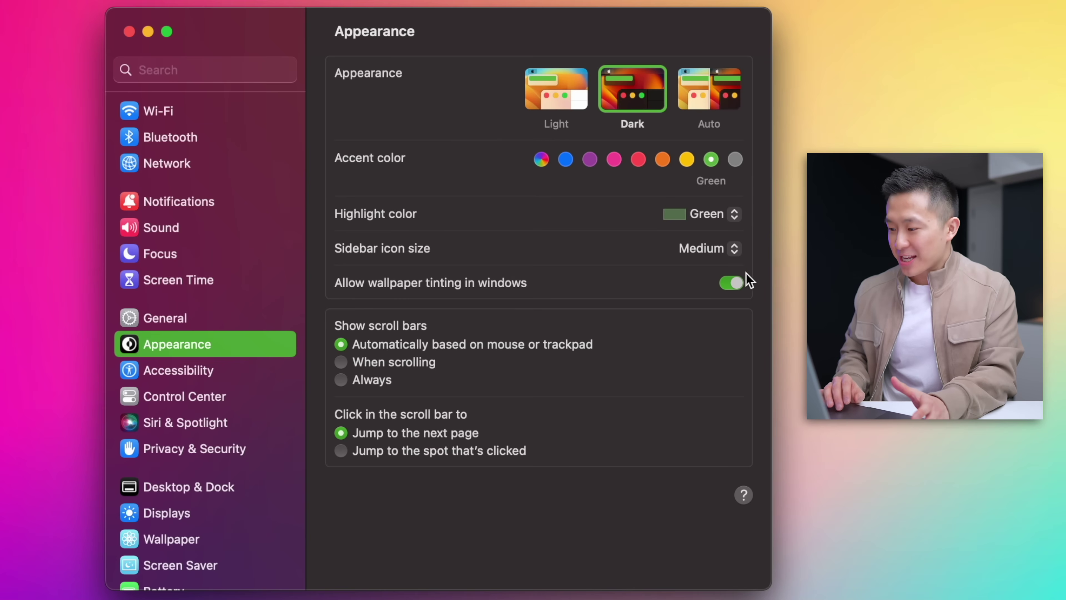
pyautogui.click(729, 289)
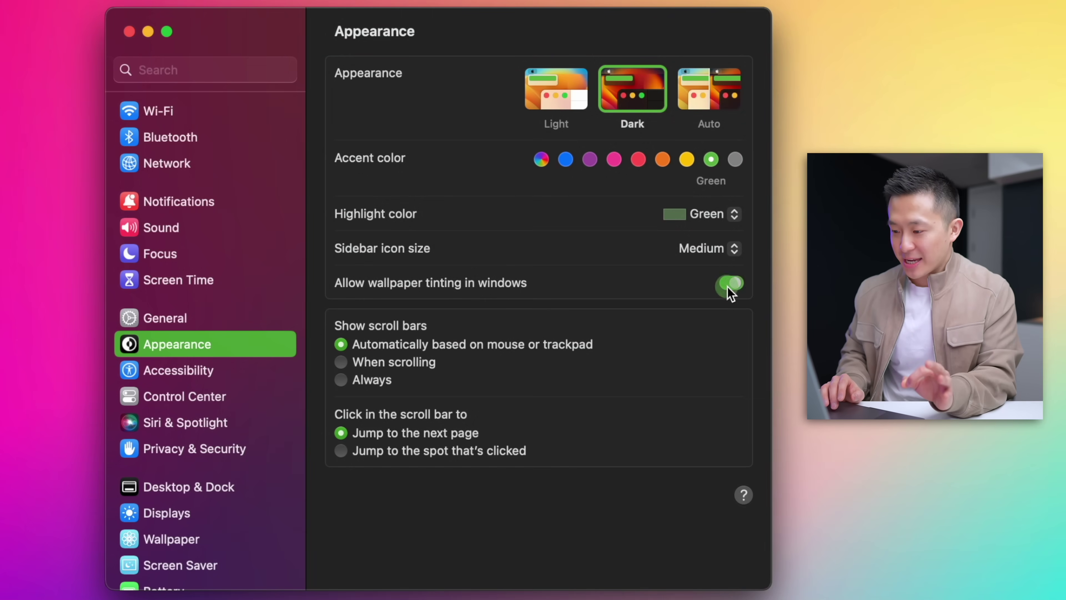
pyautogui.click(730, 290)
pyautogui.click(731, 290)
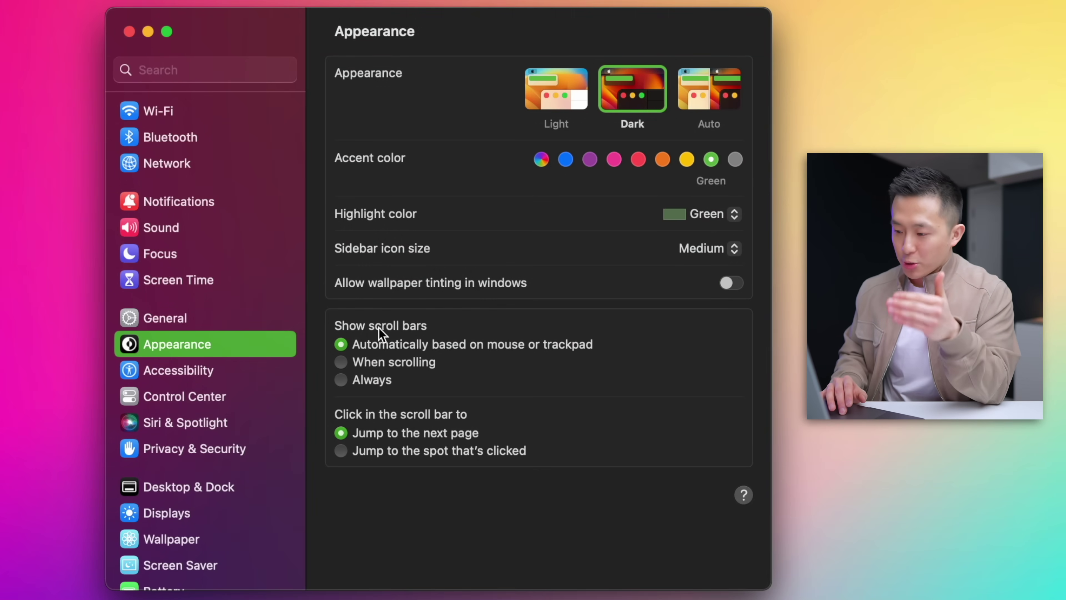
# Step: Always show scroll bars and make scroll-bar clicks jump to the clicked spot
pyautogui.click(367, 380)
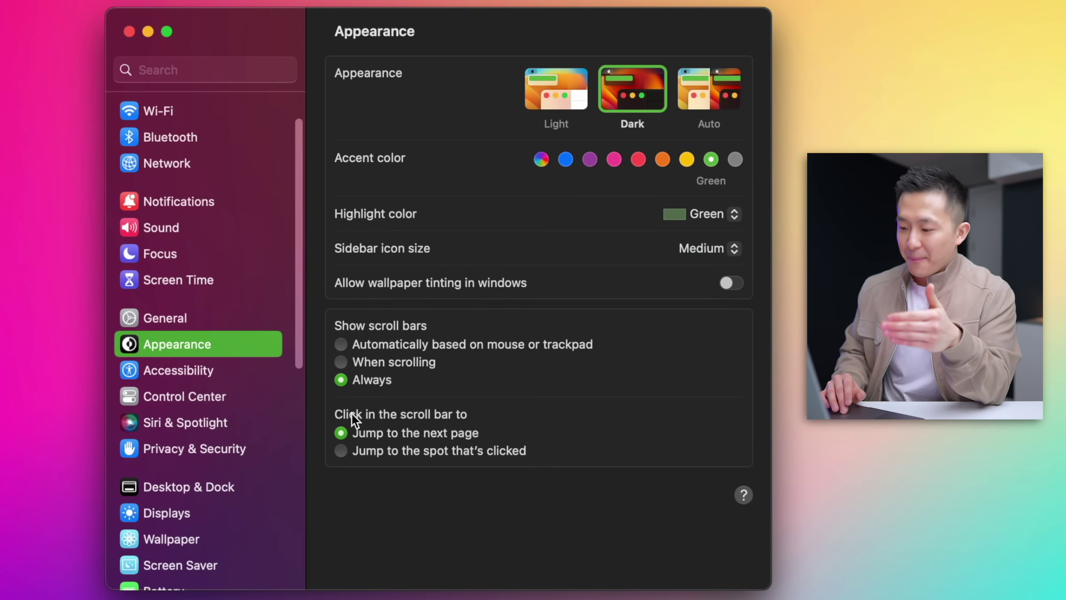
pyautogui.click(413, 453)
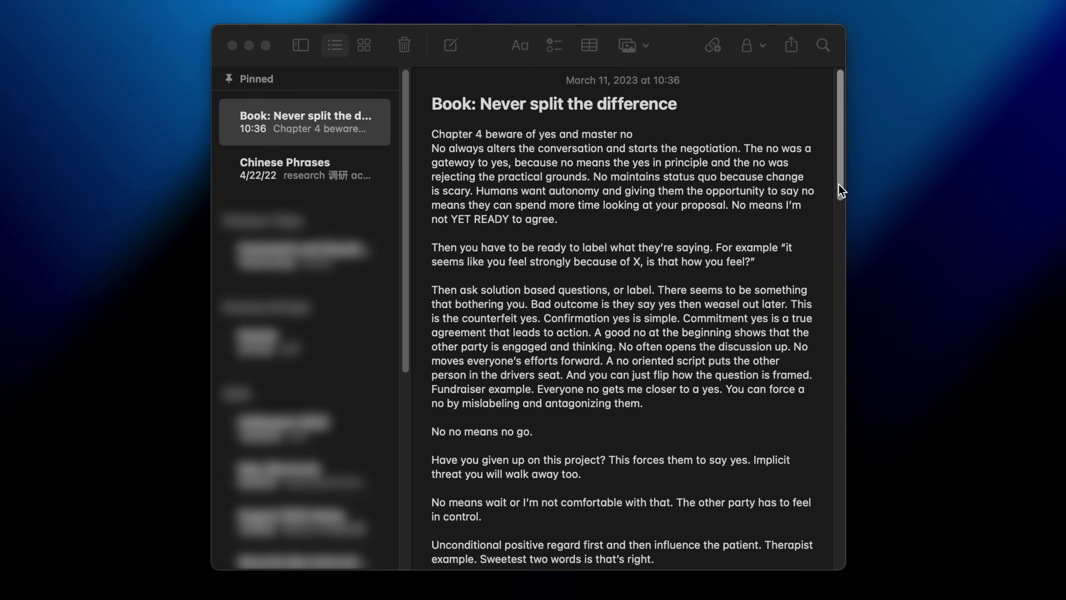
pyautogui.moveTo(841, 191); pyautogui.dragTo(840, 250)
pyautogui.click(840, 437)
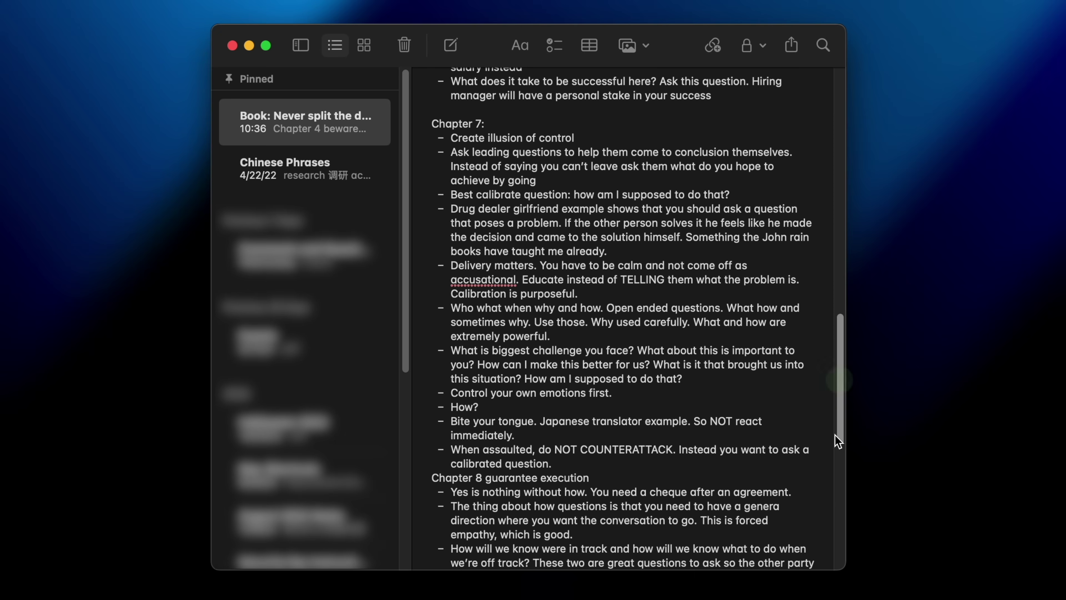
pyautogui.click(840, 503)
pyautogui.moveTo(841, 467); pyautogui.dragTo(823, 66)
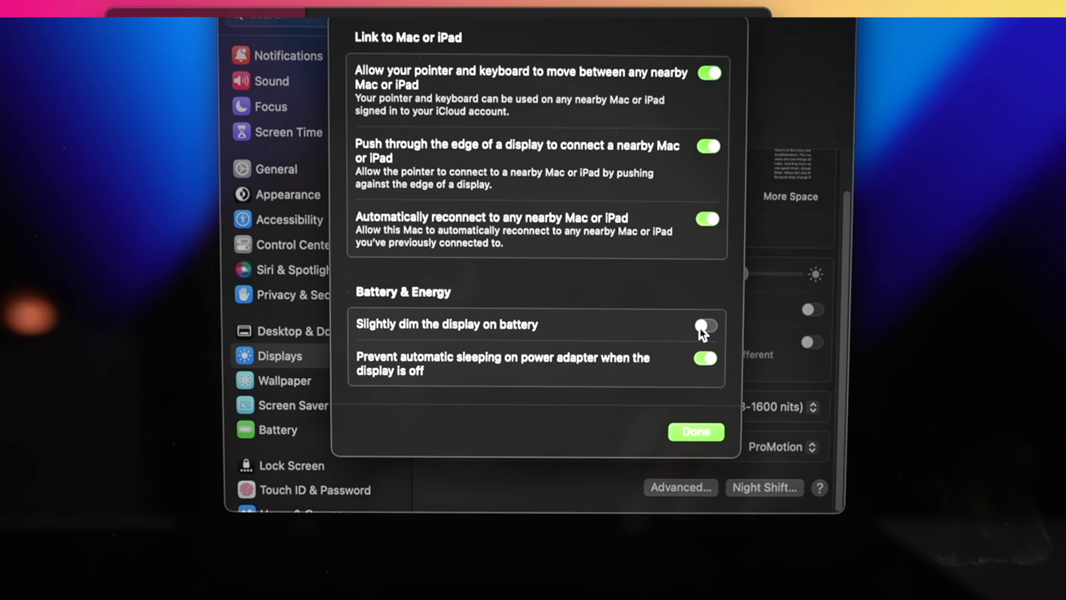
# Step: Try 'Slightly dim the display on battery' in advanced display options, leaving it off
pyautogui.click(699, 327)
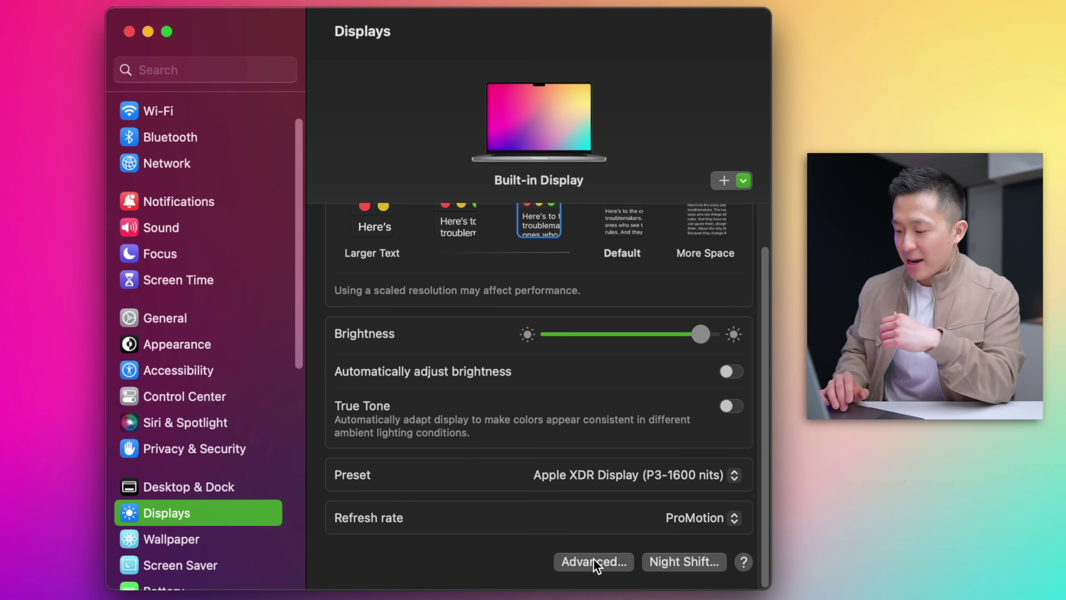
pyautogui.click(594, 562)
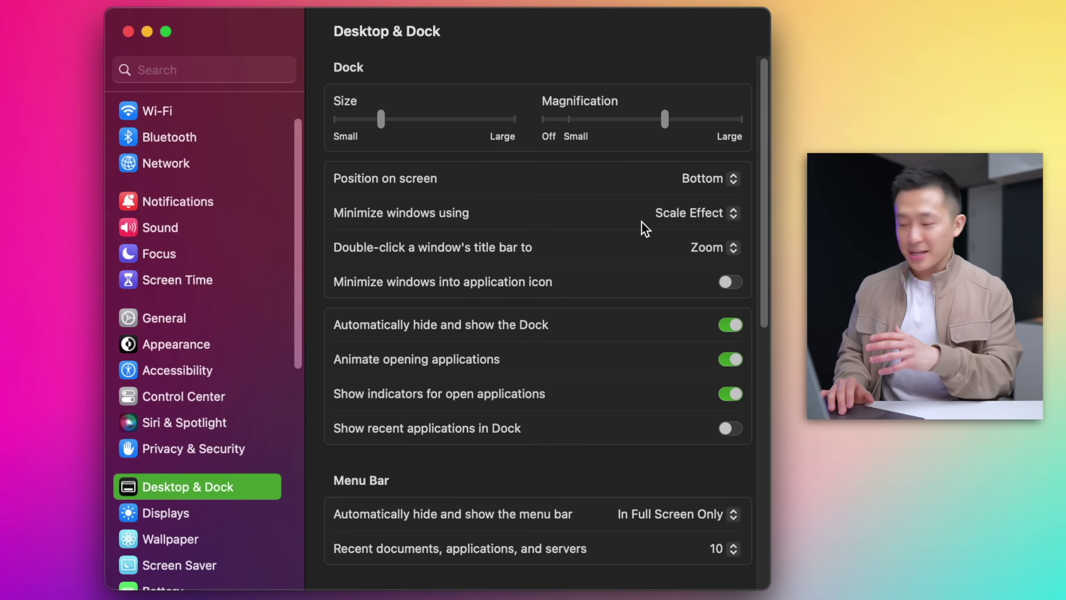
# Step: Try Mission Control and Ctrl+arrow desktop switching, then view the Hot Corners options
pyautogui.click(764, 528)
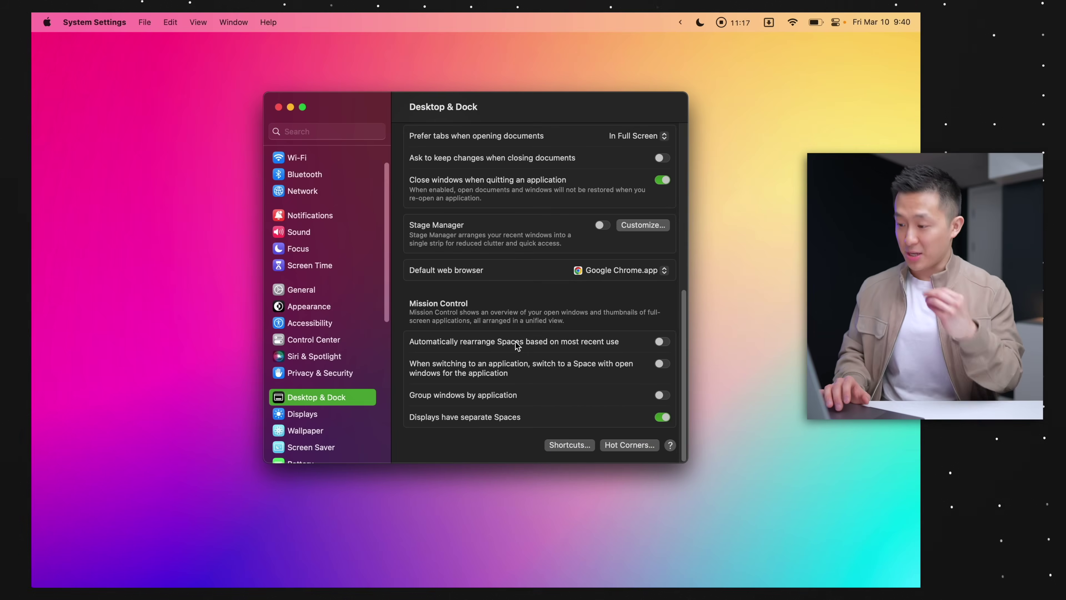
pyautogui.hotkey('ctrl', 'Up')
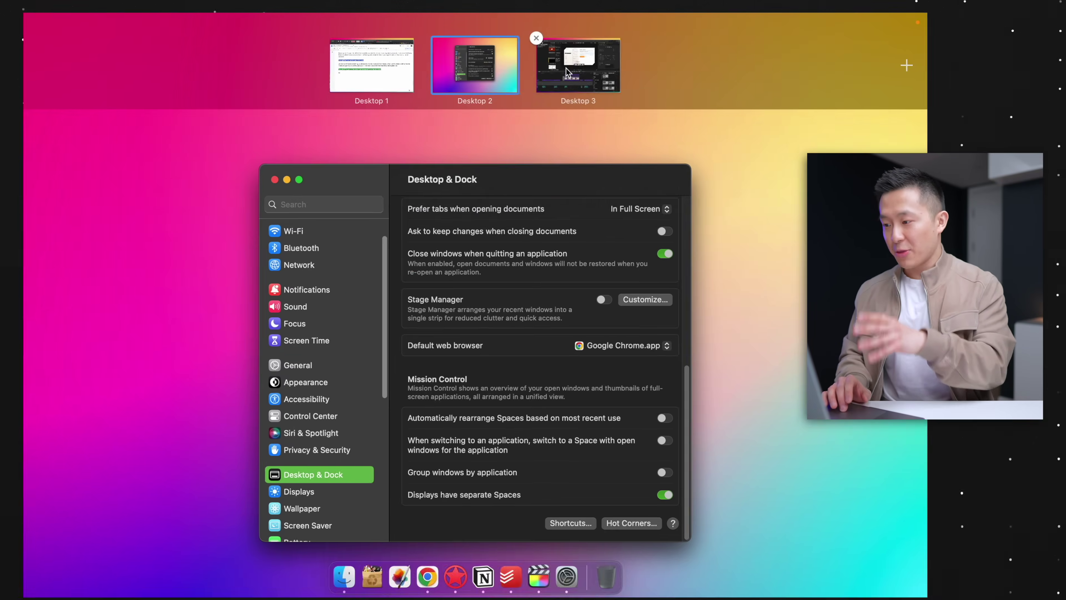
pyautogui.click(621, 145)
pyautogui.hotkey('ctrl', '1')
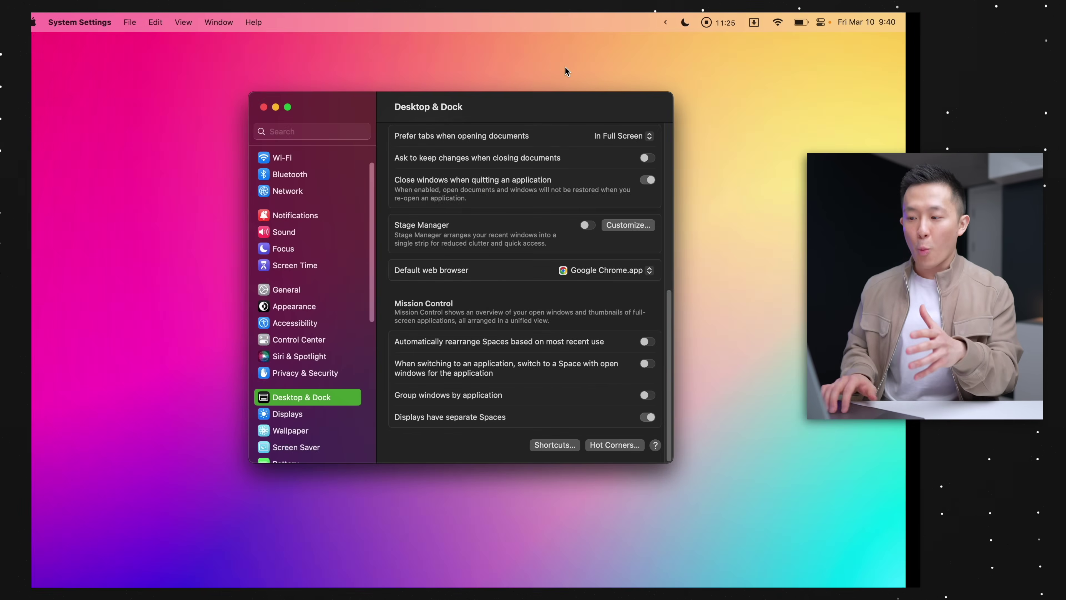
pyautogui.hotkey('ctrl', 'Right')
pyautogui.hotkey('ctrl', 'Left')
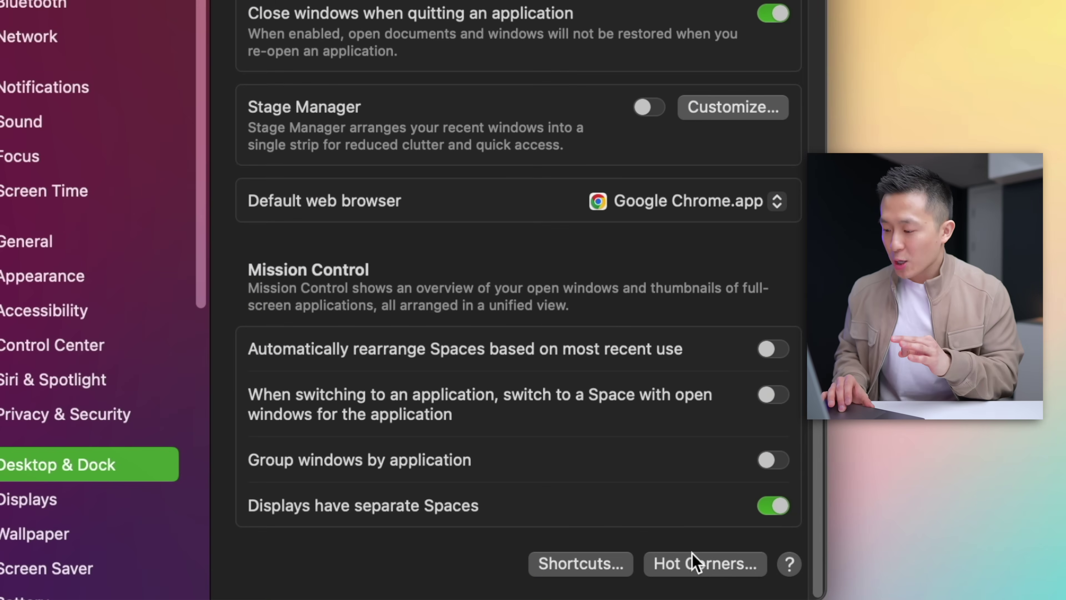
pyautogui.click(693, 560)
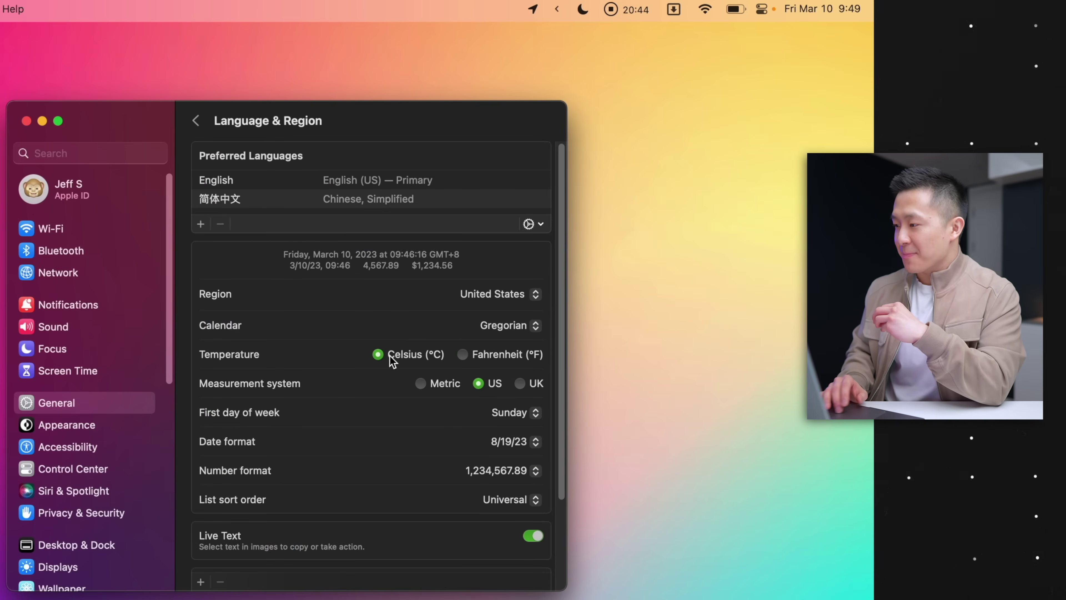
# Step: Check the weather widget and make Monday the first day of the week
pyautogui.click(850, 10)
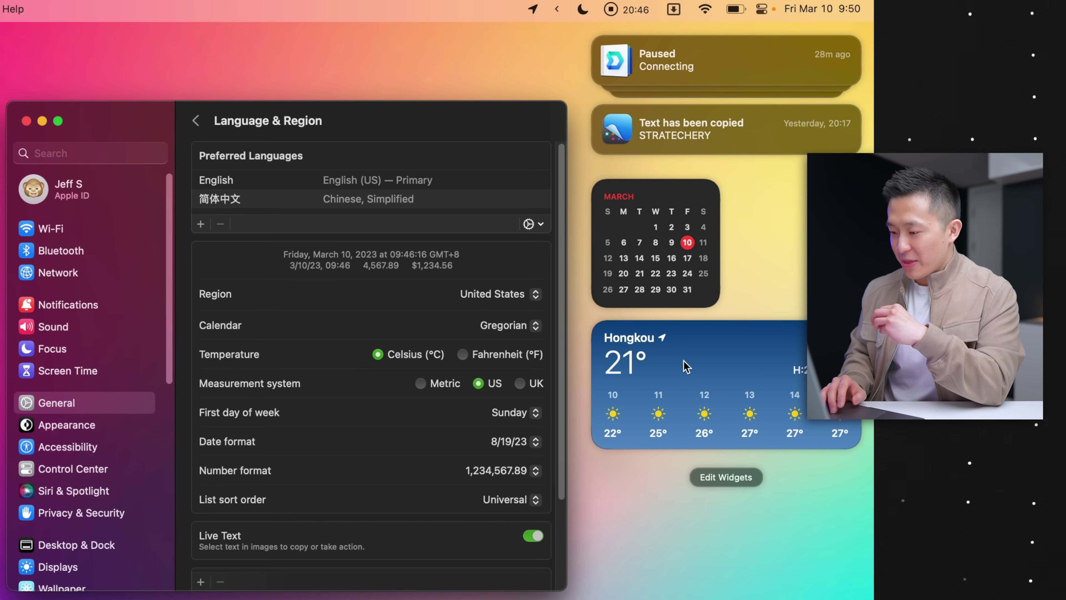
pyautogui.click(343, 393)
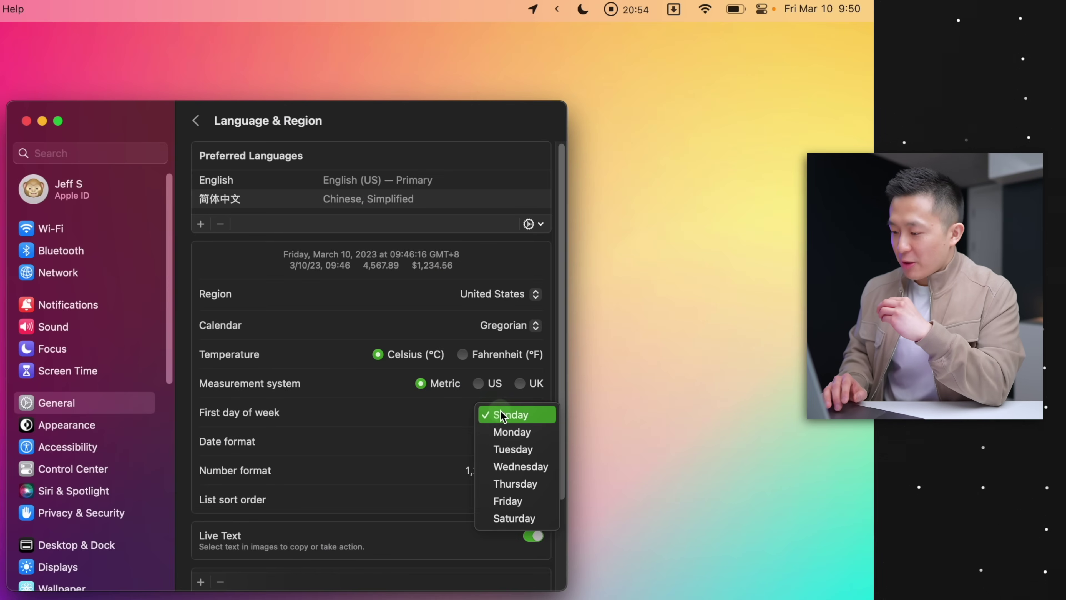
pyautogui.click(504, 432)
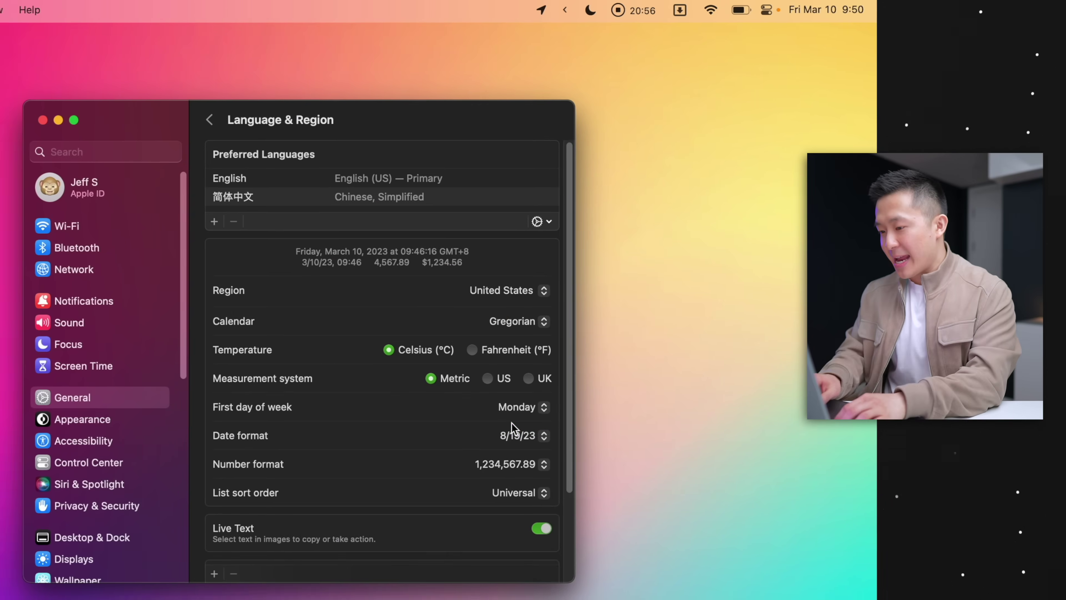
# Step: Launch Calendar through Spotlight with 'ca'
pyautogui.press('super+space')
pyautogui.write('ca')
pyautogui.press('Return')
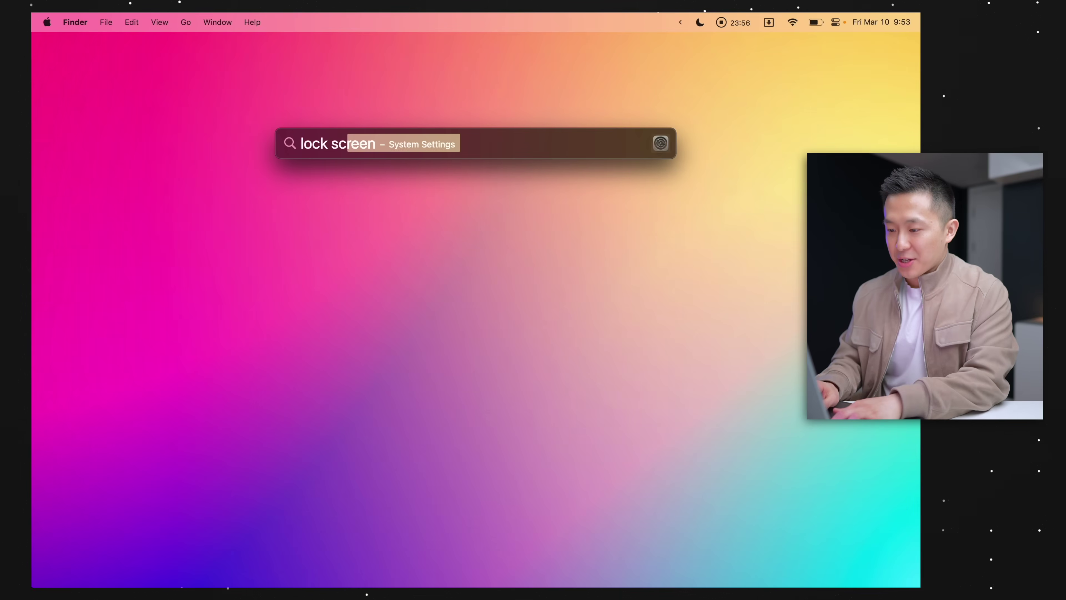
# Step: Open Lock Screen settings, then open Homework and its 'Nothing to see here' folder in Finder
pyautogui.press('Return')
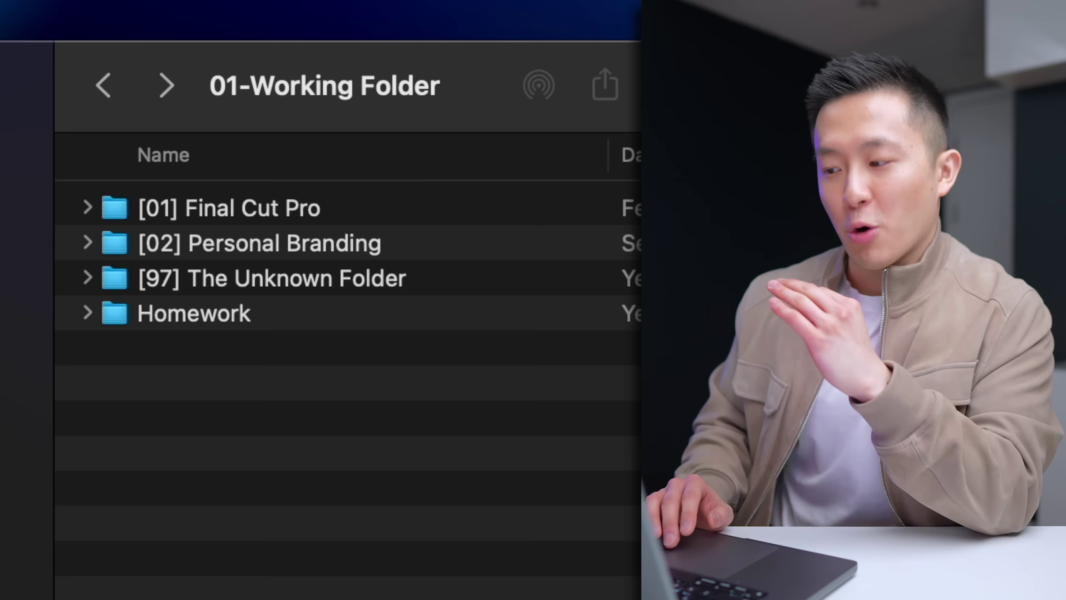
pyautogui.doubleClick(232, 319)
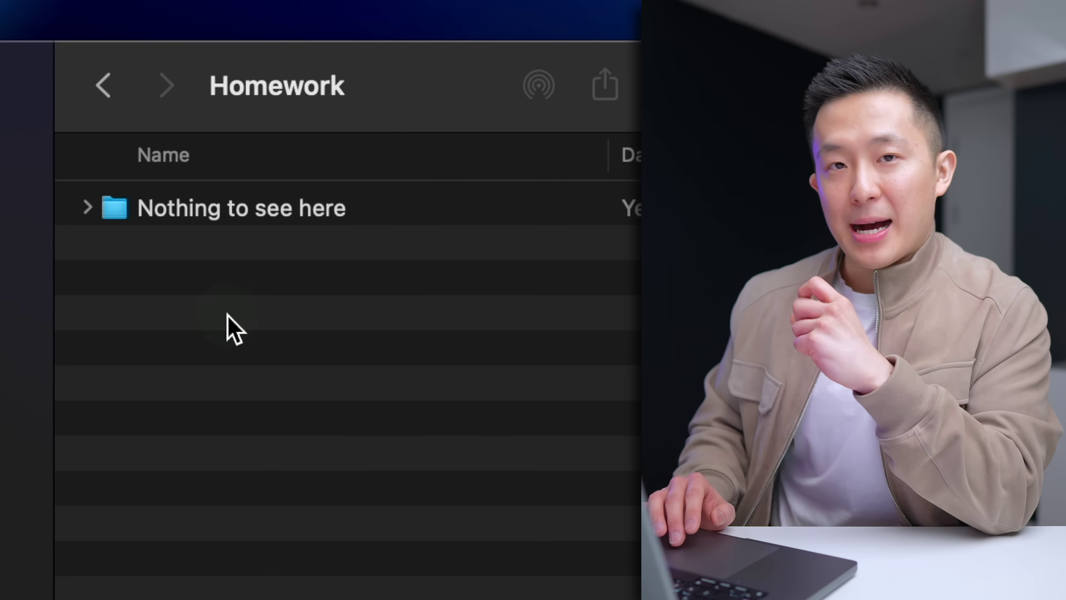
pyautogui.click(220, 216)
pyautogui.doubleClick(220, 217)
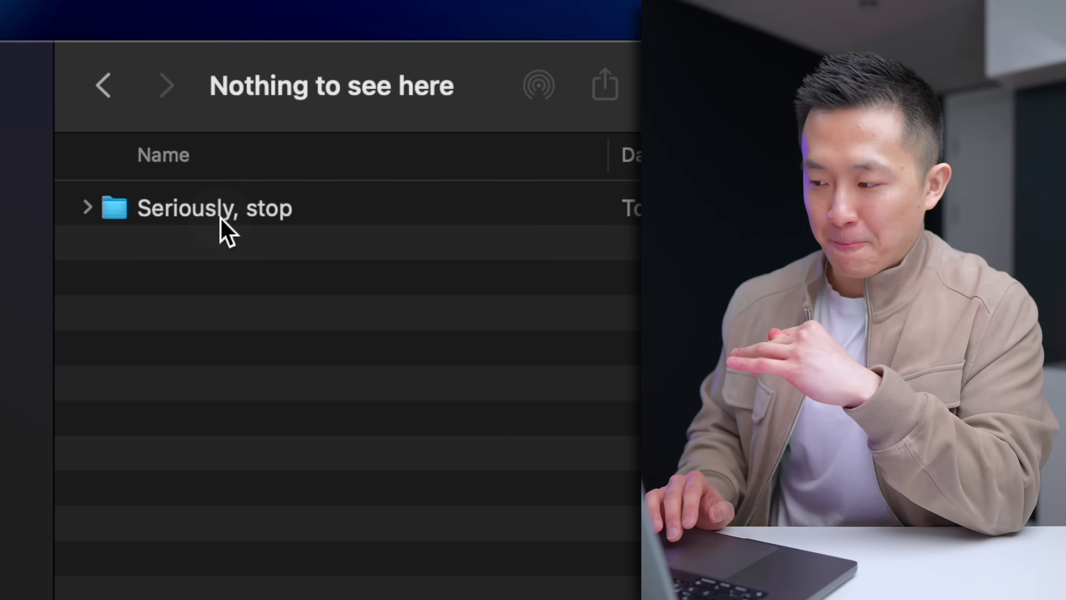
pyautogui.click(220, 217)
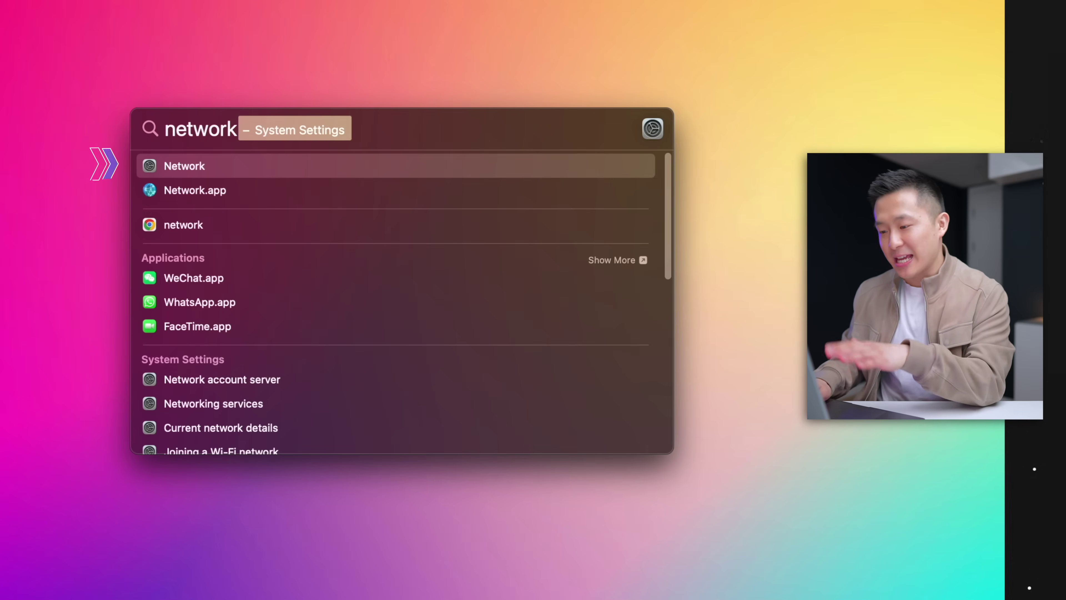
# Step: Move USB 10/100/1000 LAN to the top of the network service order
pyautogui.press('Return')
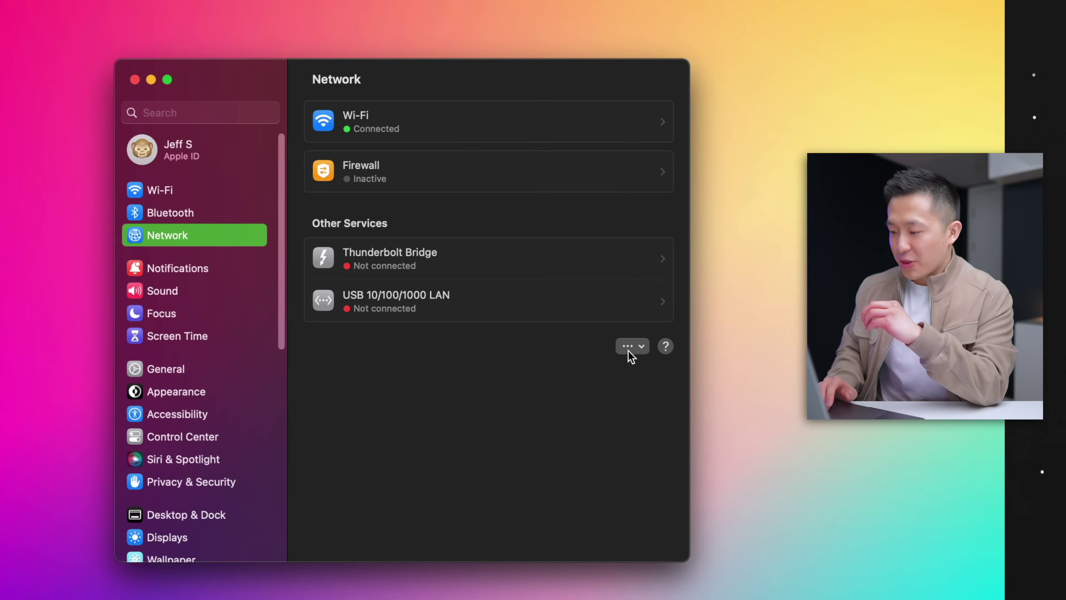
pyautogui.click(629, 348)
pyautogui.click(664, 433)
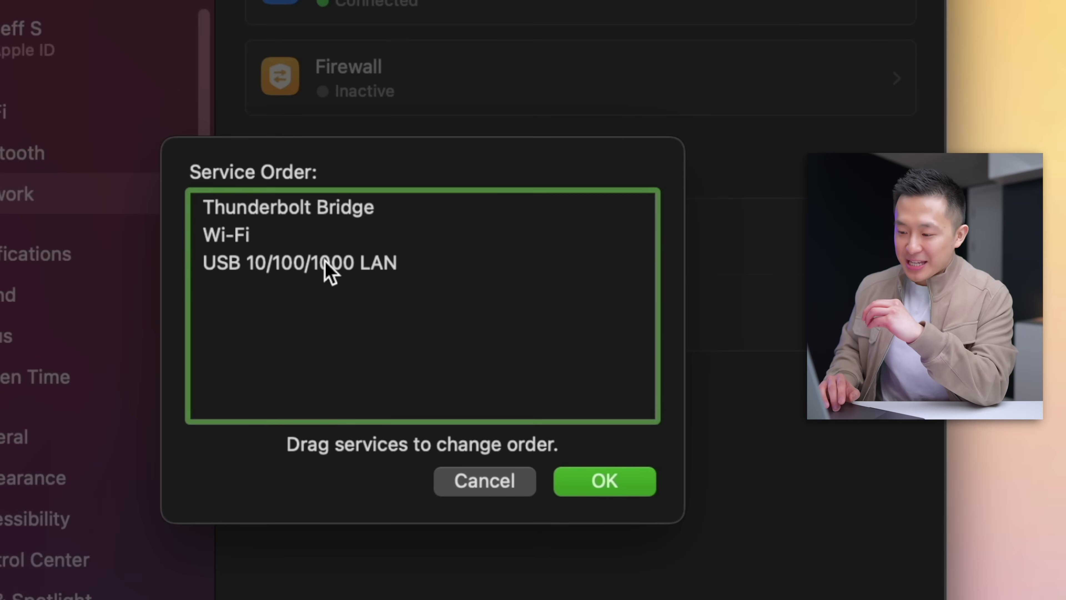
pyautogui.moveTo(327, 263); pyautogui.dragTo(325, 203)
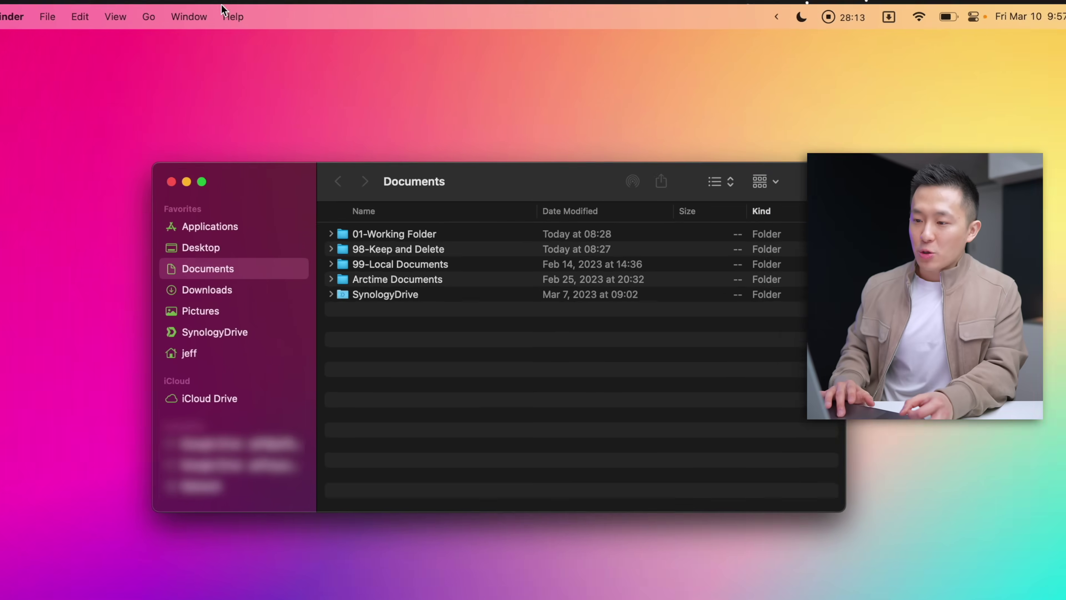
# Step: Show the path bar and status bar in Finder windows
pyautogui.click(111, 12)
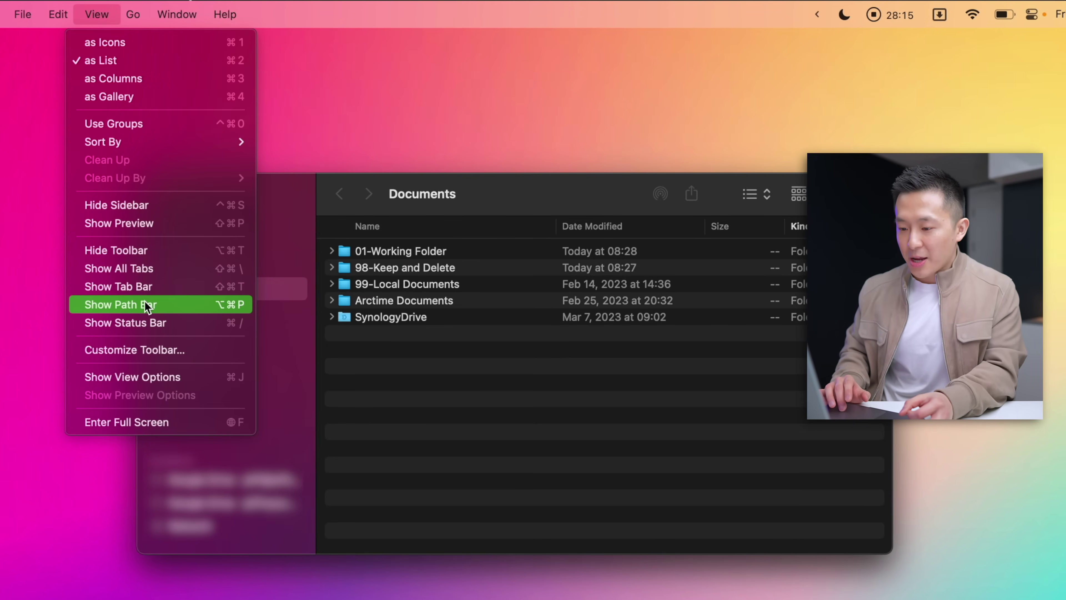
pyautogui.click(147, 305)
pyautogui.click(96, 13)
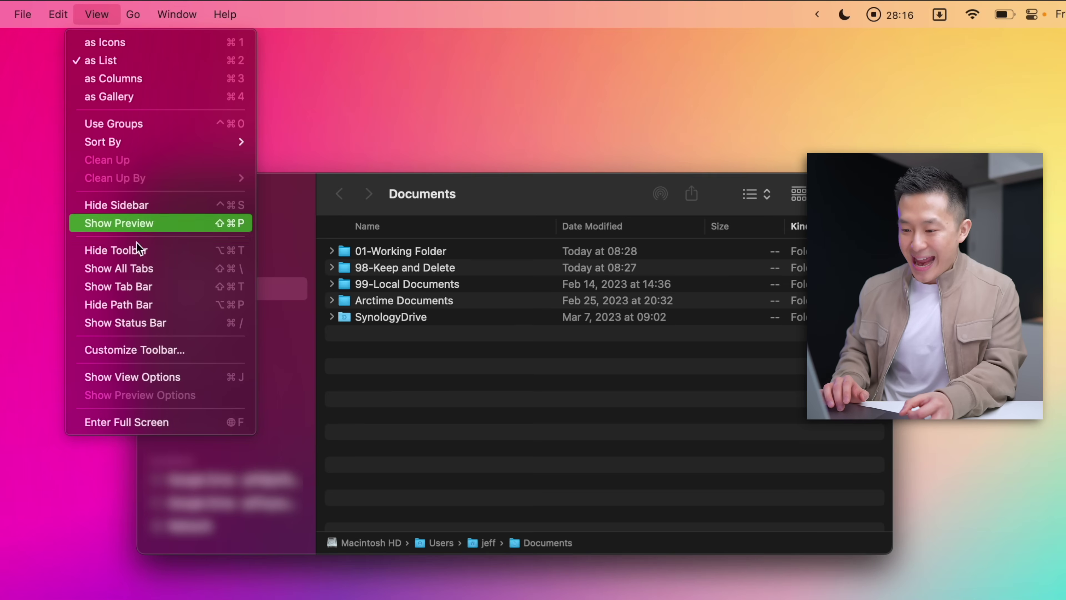
pyautogui.click(143, 323)
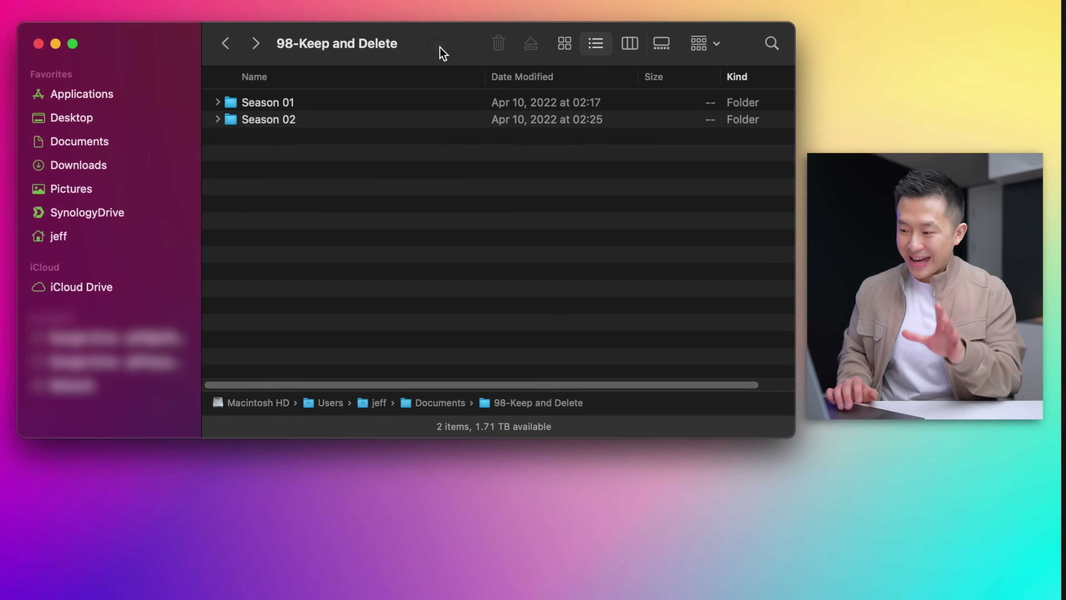
# Step: Add the AirDrop button to the Finder toolbar
pyautogui.rightClick(486, 158)
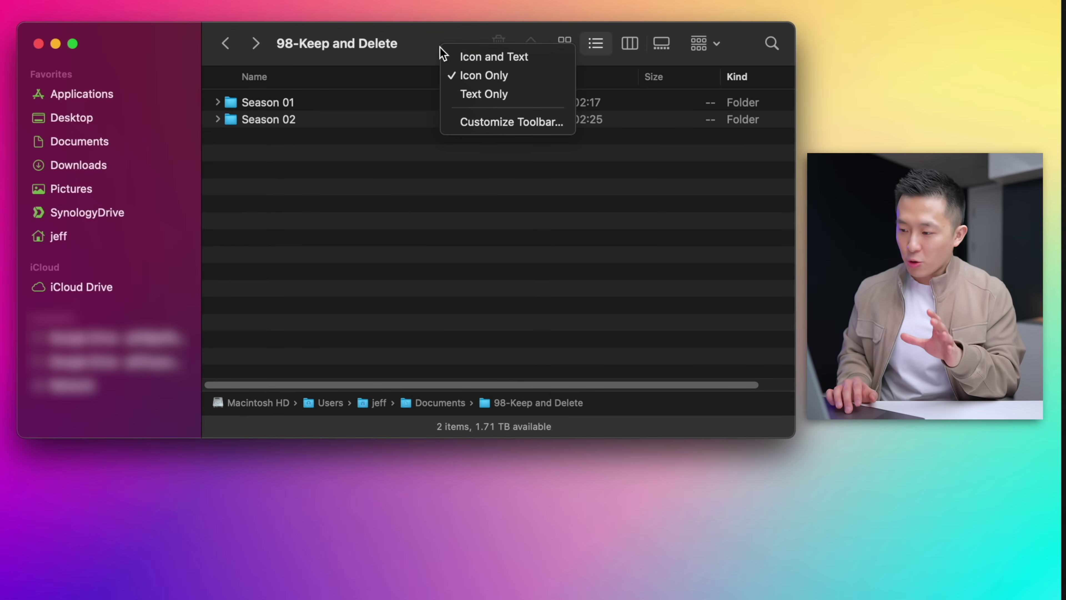
pyautogui.click(498, 119)
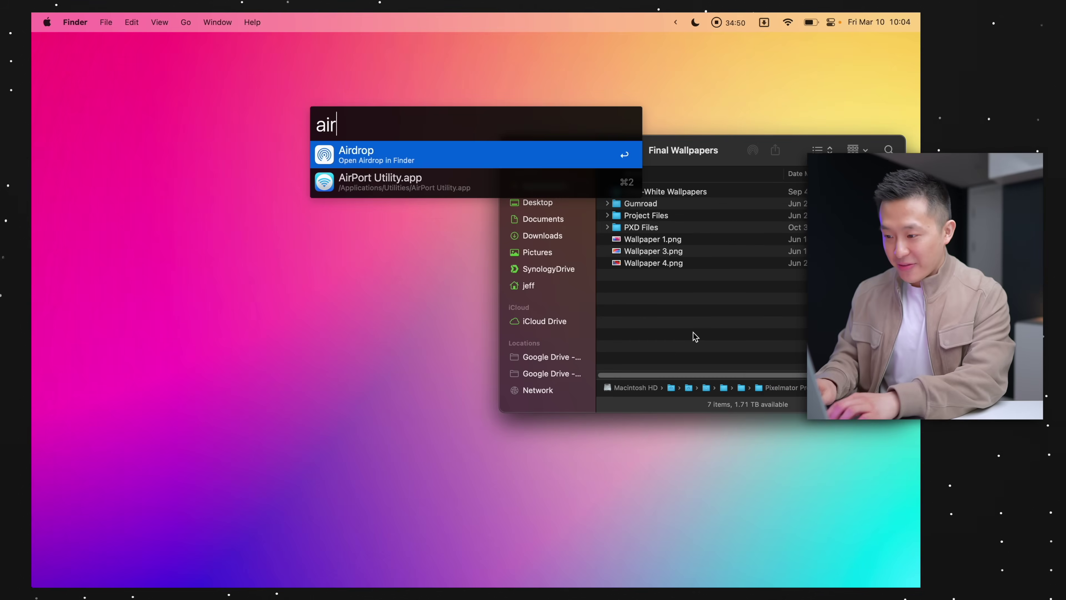
pyautogui.press('Return')
# Step: AirDrop Wallpaper 1, 3 and 4 from Final Wallpapers to the nearby MacBook Pro
pyautogui.click(681, 300)
pyautogui.moveTo(681, 299)
pyautogui.mouseDown()
pyautogui.moveTo(665, 239)
pyautogui.moveTo(355, 204)
pyautogui.moveTo(731, 306)
pyautogui.moveTo(697, 311)
pyautogui.mouseUp()
pyautogui.click(686, 310)
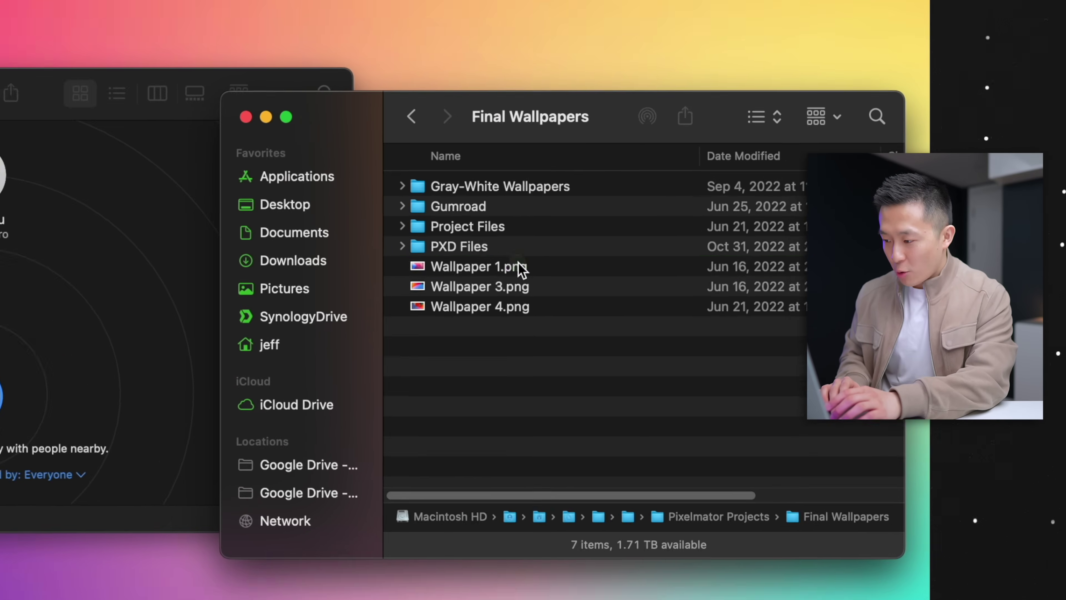
pyautogui.click(520, 269)
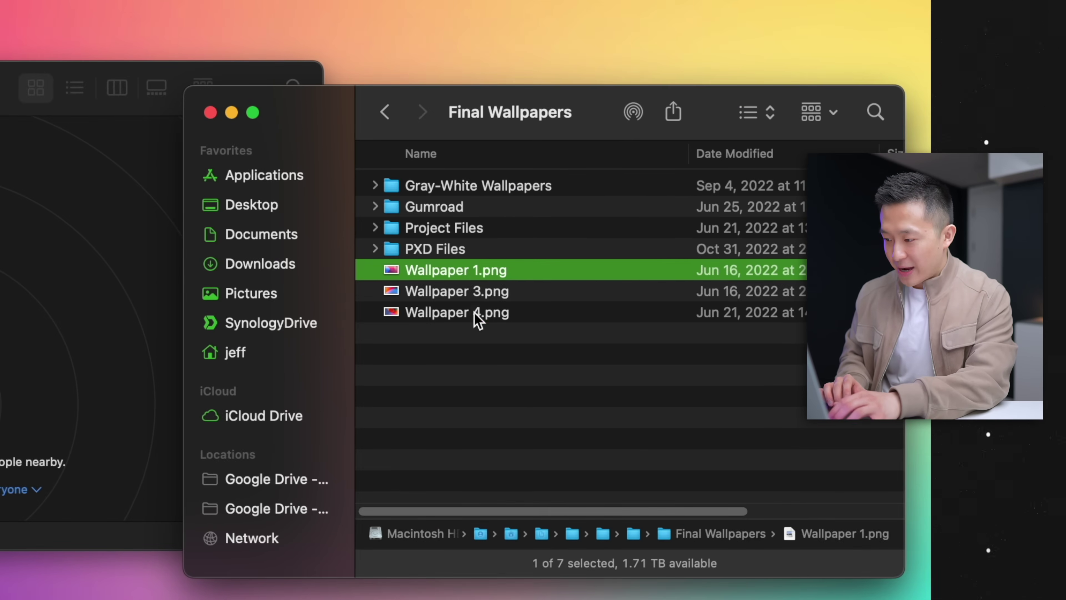
pyautogui.keyDown('shift'); pyautogui.click(499, 310); pyautogui.keyUp('shift')
pyautogui.click(641, 117)
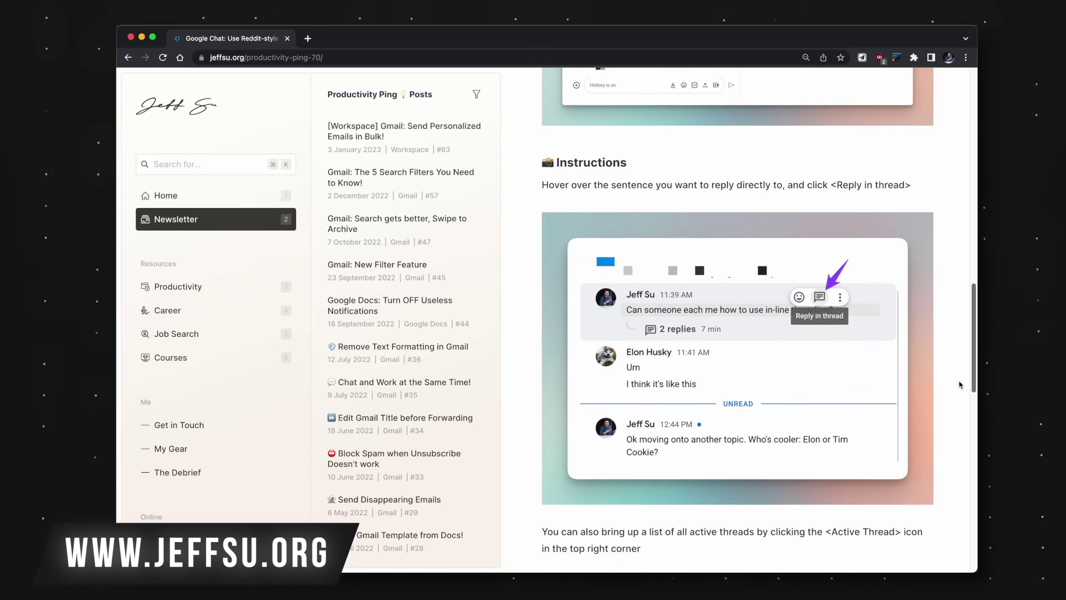
pyautogui.scroll(-3, 959, 385)
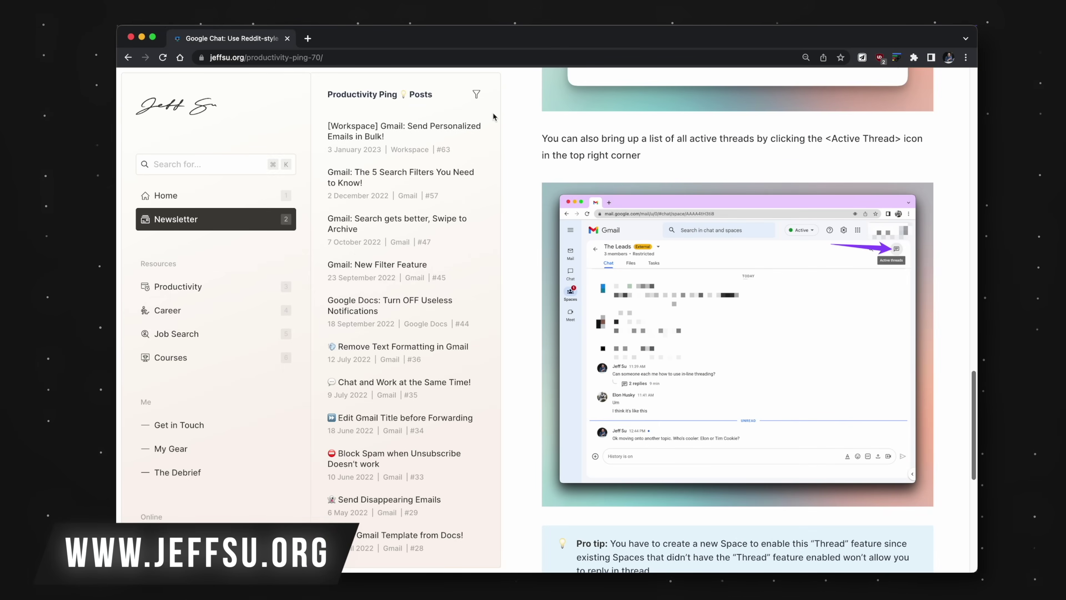
# Step: Scroll the article and filter its Productivity Ping post list to Google Calendar
pyautogui.click(477, 95)
pyautogui.click(506, 203)
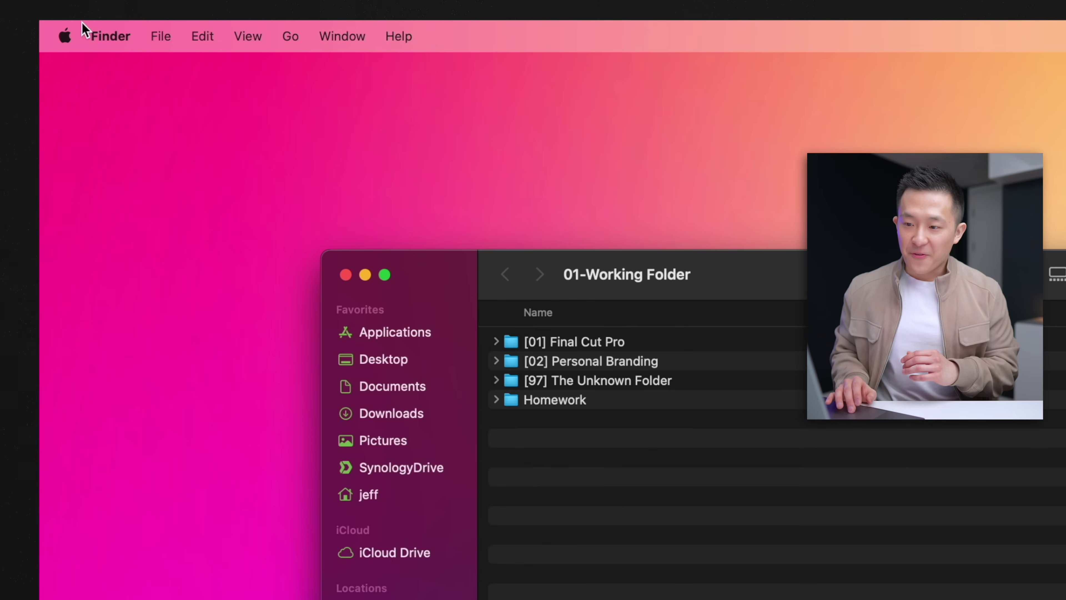
# Step: Set Finder's new windows to open the Documents folder
pyautogui.click(96, 37)
pyautogui.click(109, 95)
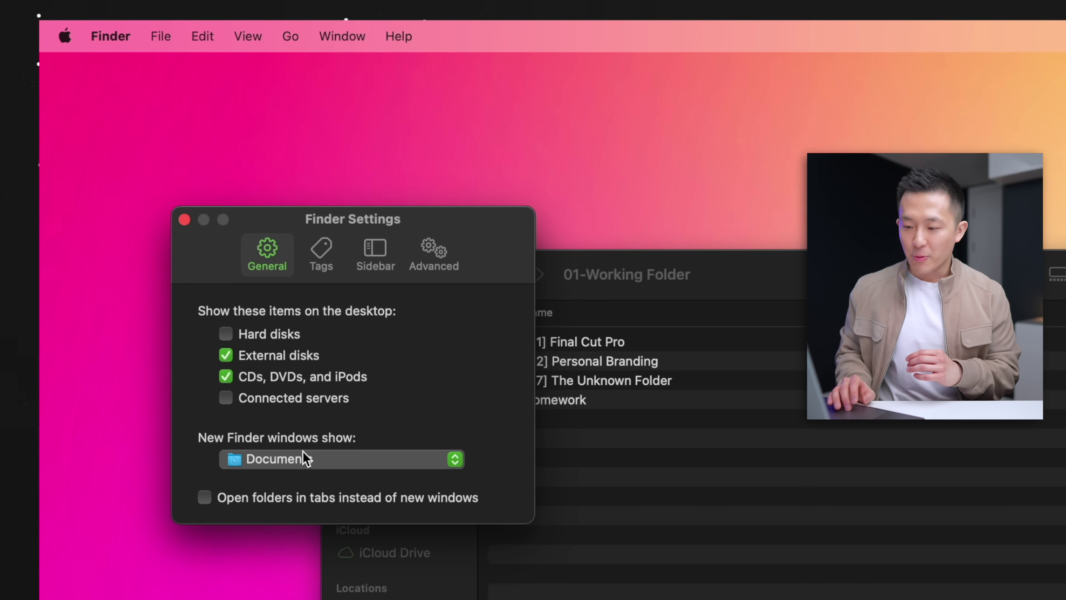
pyautogui.click(331, 467)
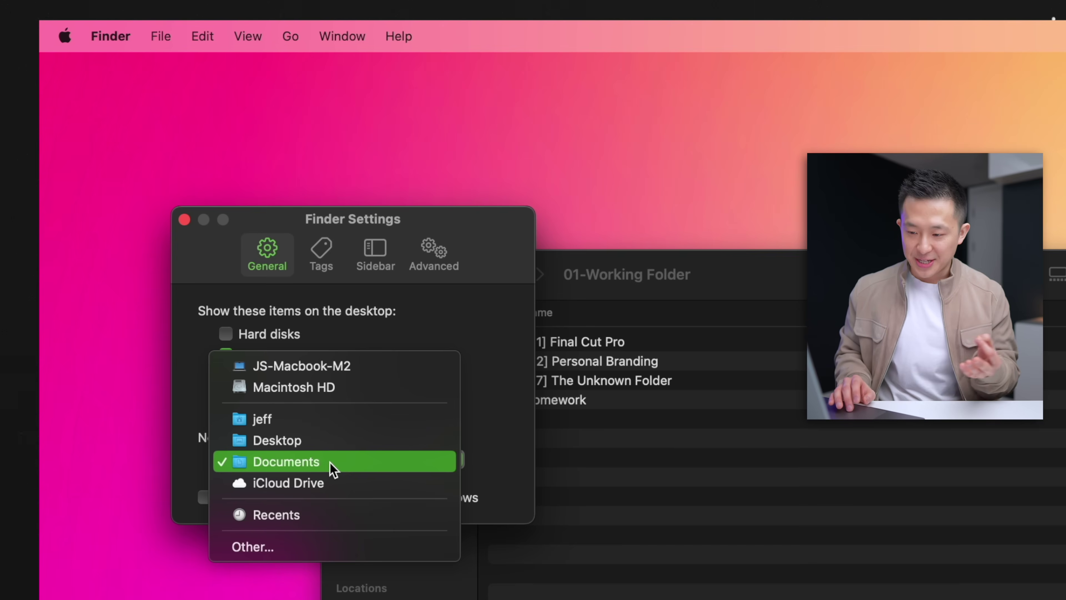
pyautogui.click(199, 460)
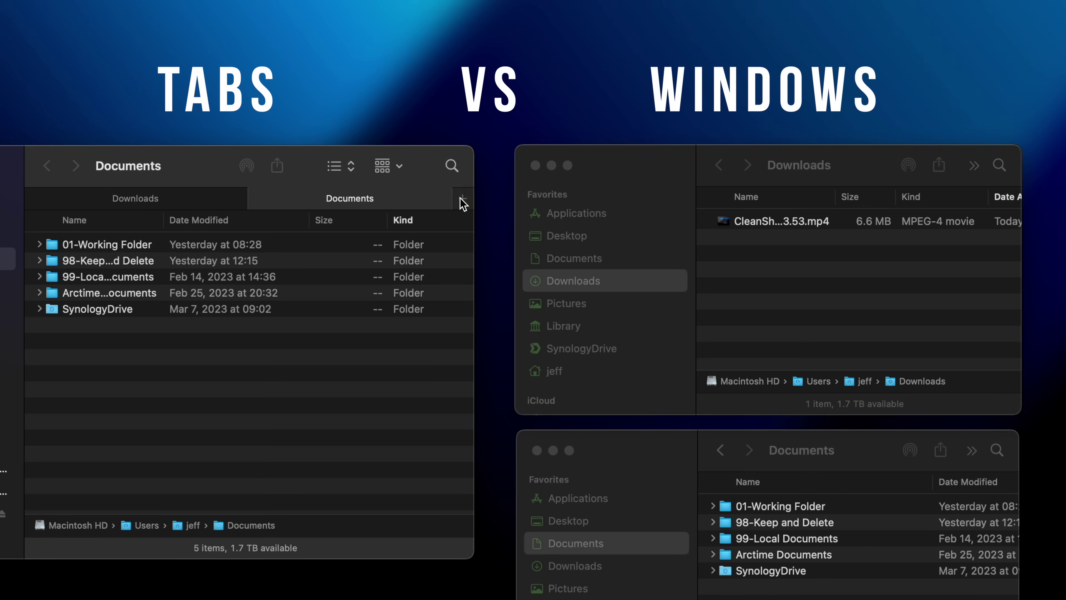
pyautogui.click(463, 198)
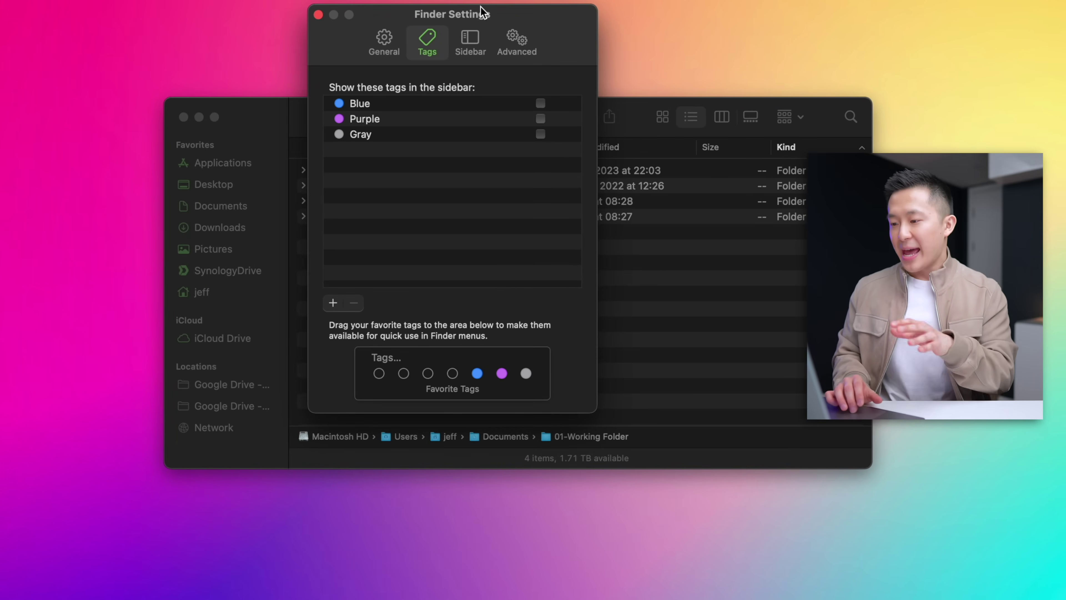
# Step: Show all filename extensions and make searches default to the current folder
pyautogui.click(478, 30)
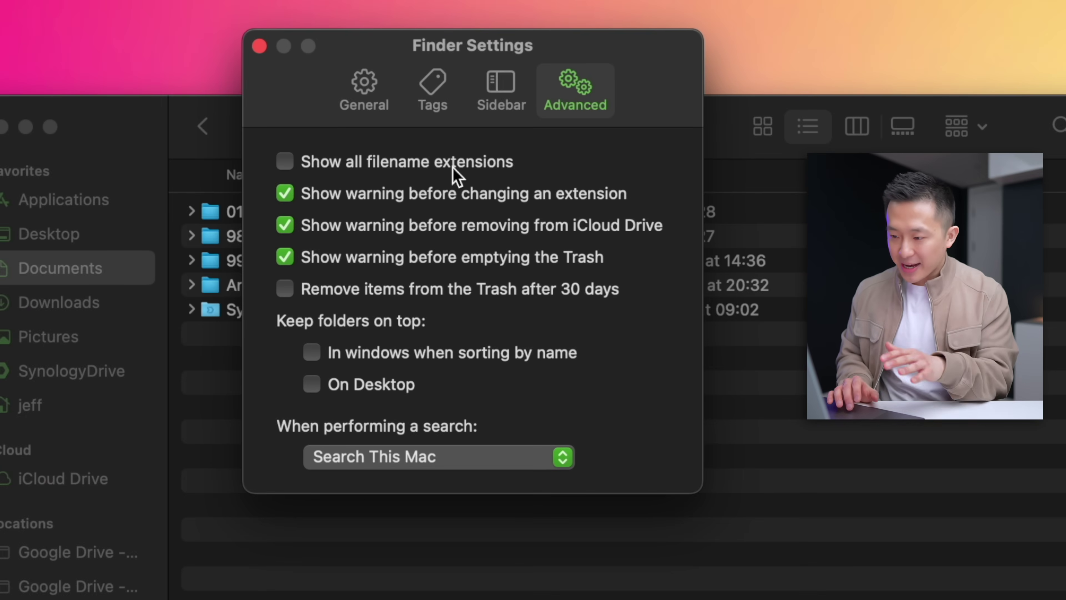
pyautogui.click(453, 167)
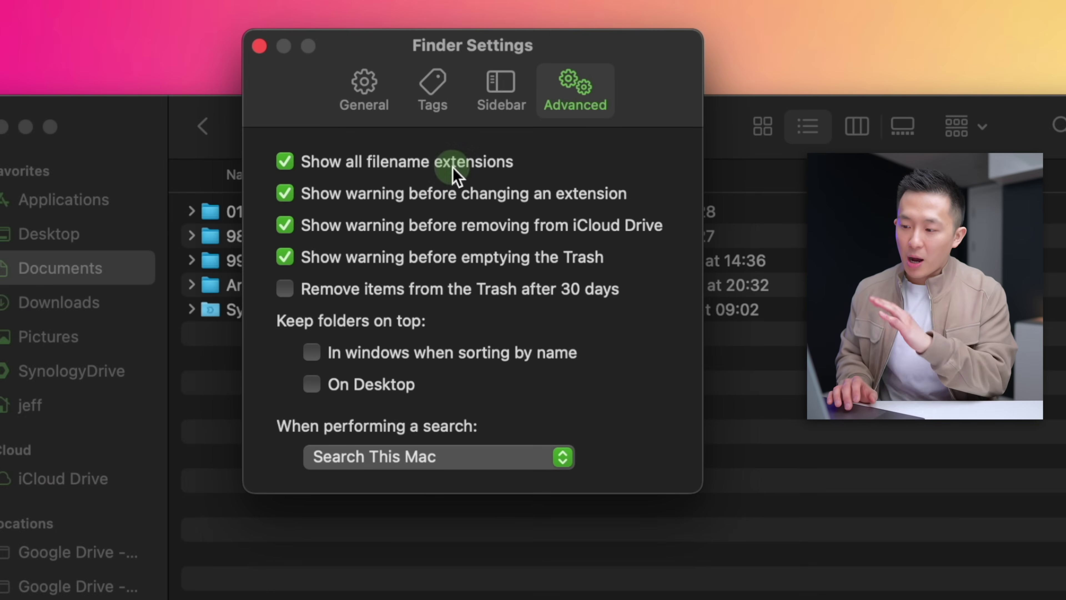
pyautogui.click(435, 466)
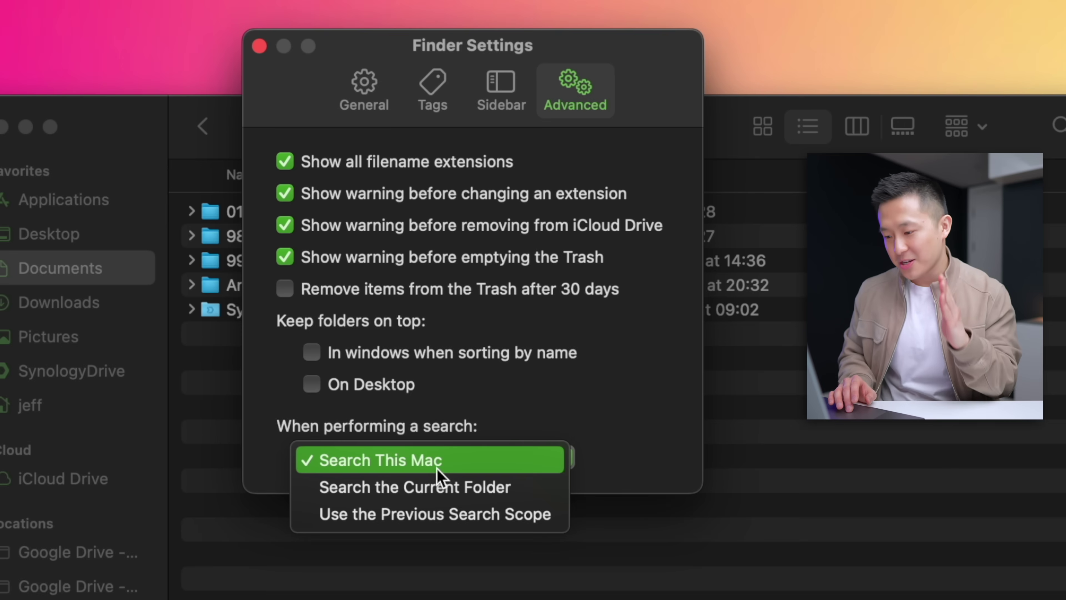
pyautogui.click(431, 489)
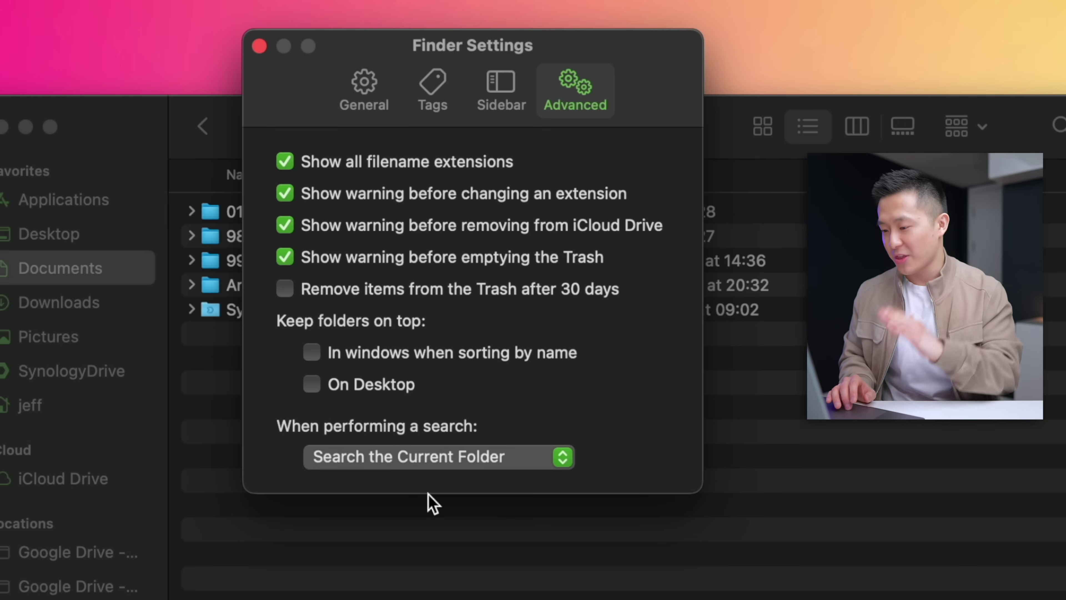
# Step: Search the Documents folder for 'homework'
pyautogui.click(754, 520)
pyautogui.click(1060, 128)
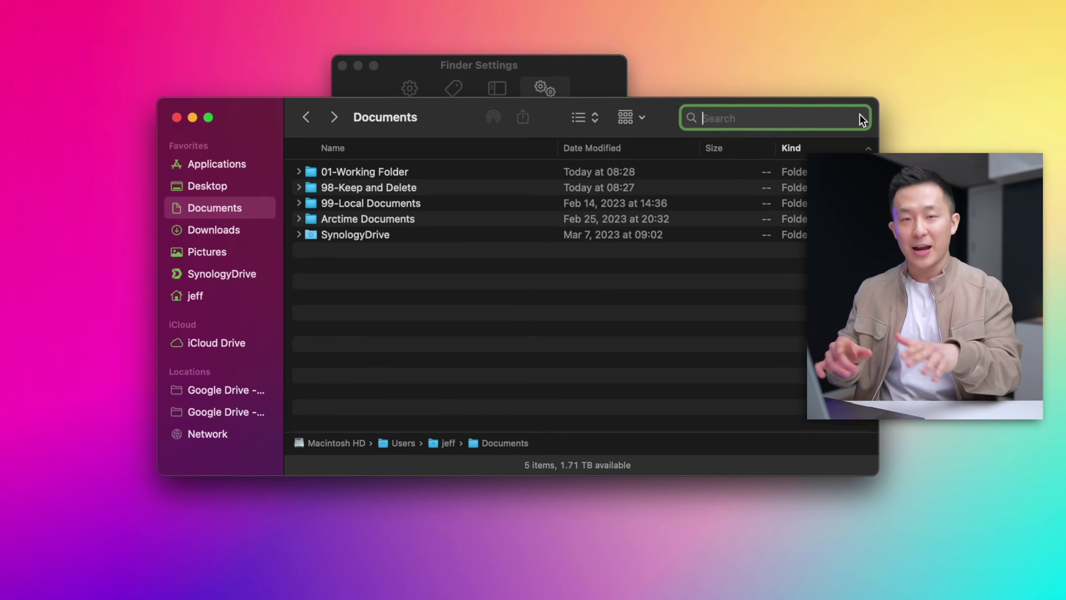
pyautogui.write('homework')
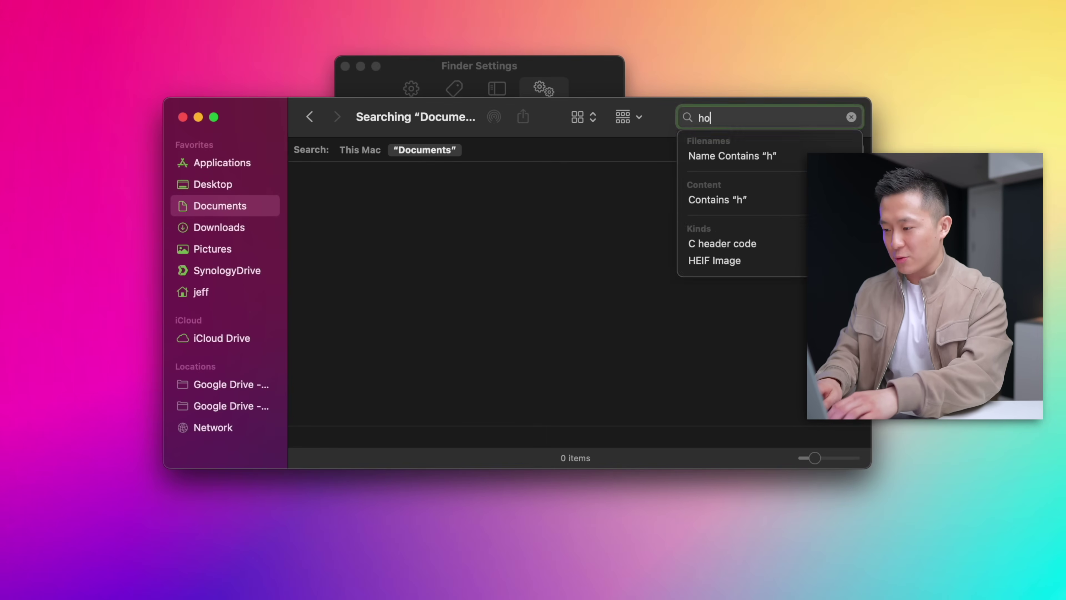
pyautogui.press('Return')
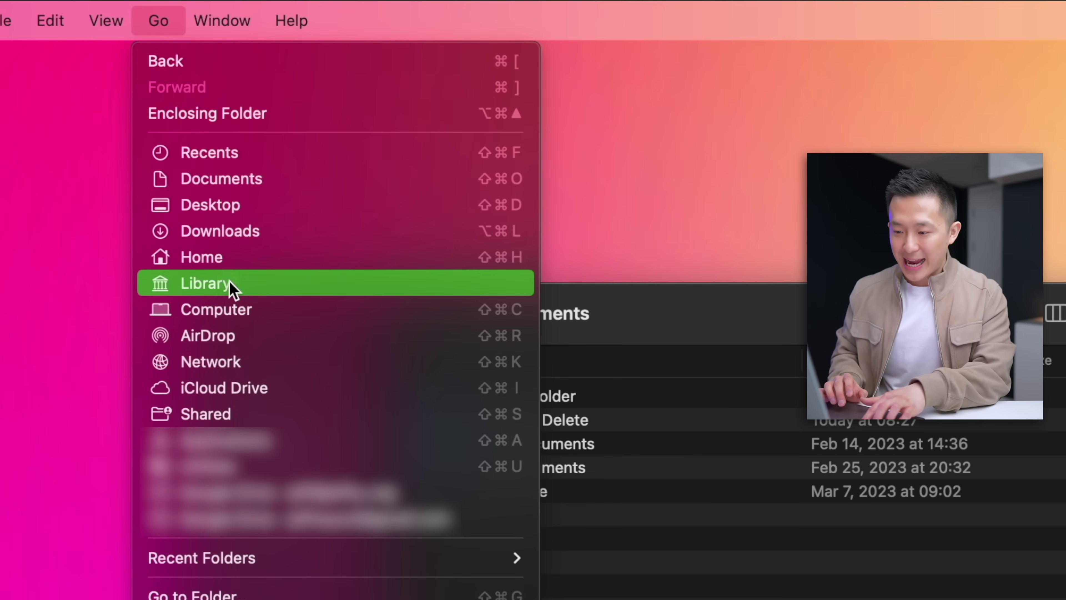
# Step: Open the Fonts folder inside the hidden Library folder
pyautogui.keyDown('alt'); pyautogui.click(231, 282); pyautogui.keyUp('alt')
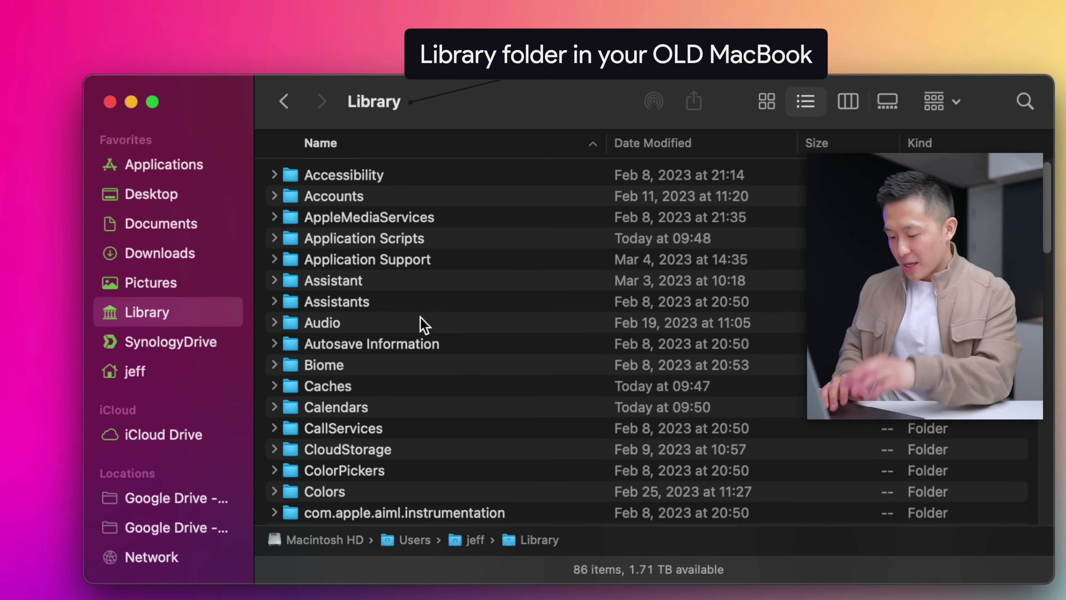
pyautogui.write('f')
pyautogui.scroll(-5, 420, 318)
pyautogui.doubleClick(328, 426)
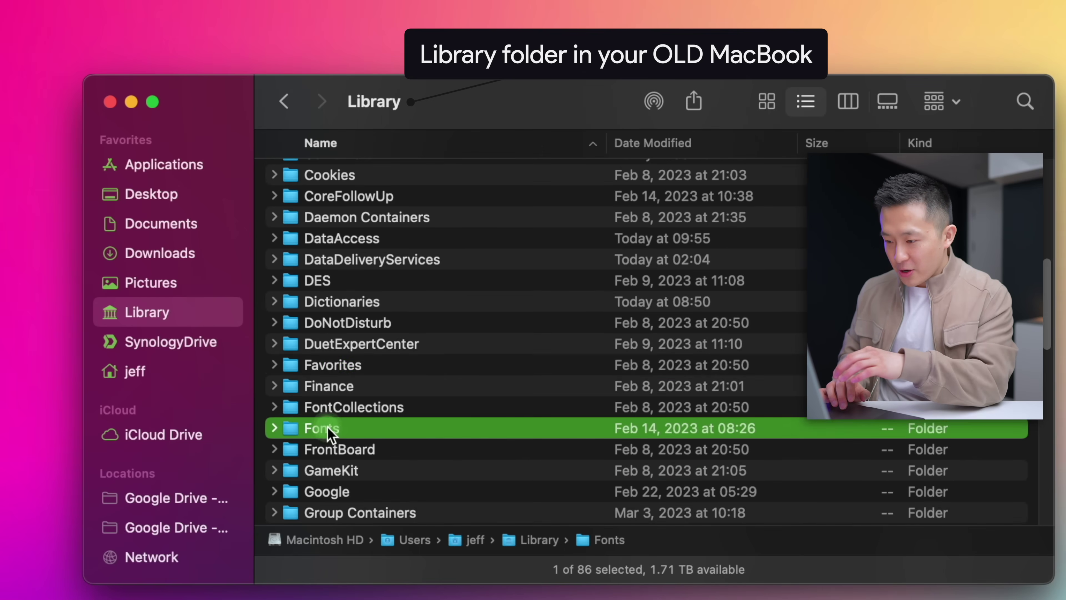
# Step: Select all 319 font items and share them over AirDrop to the other MacBook Pro
pyautogui.click(473, 310)
pyautogui.press('super+a')
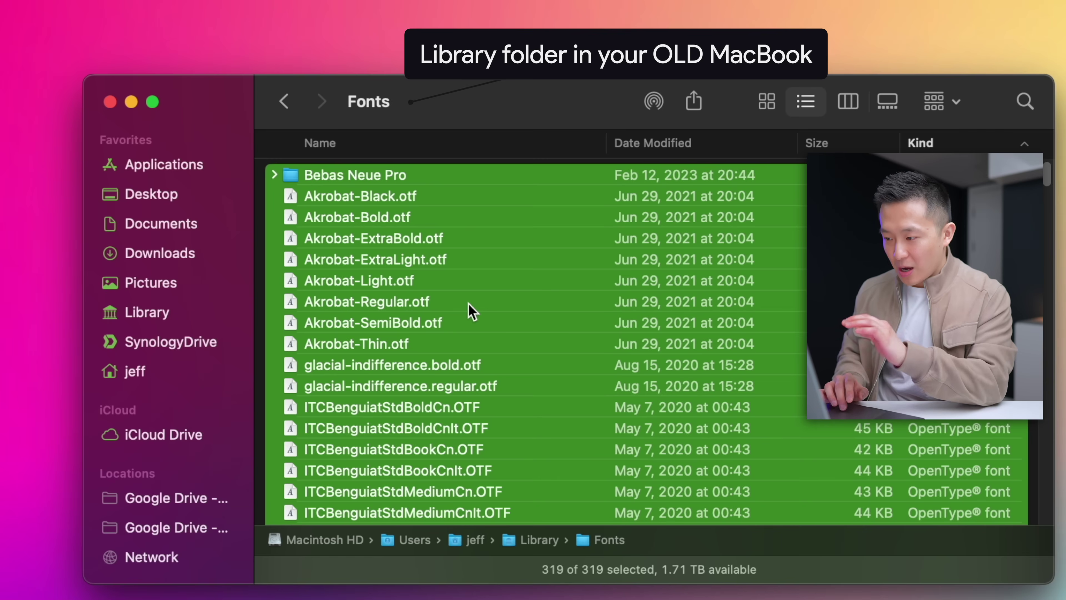
pyautogui.click(654, 111)
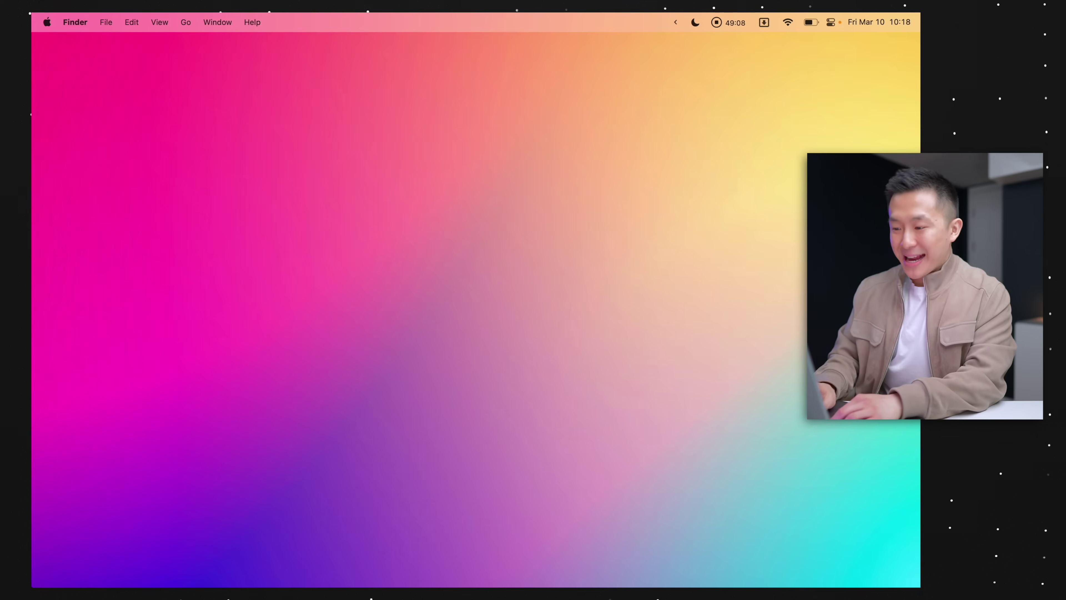
pyautogui.press('super+space')
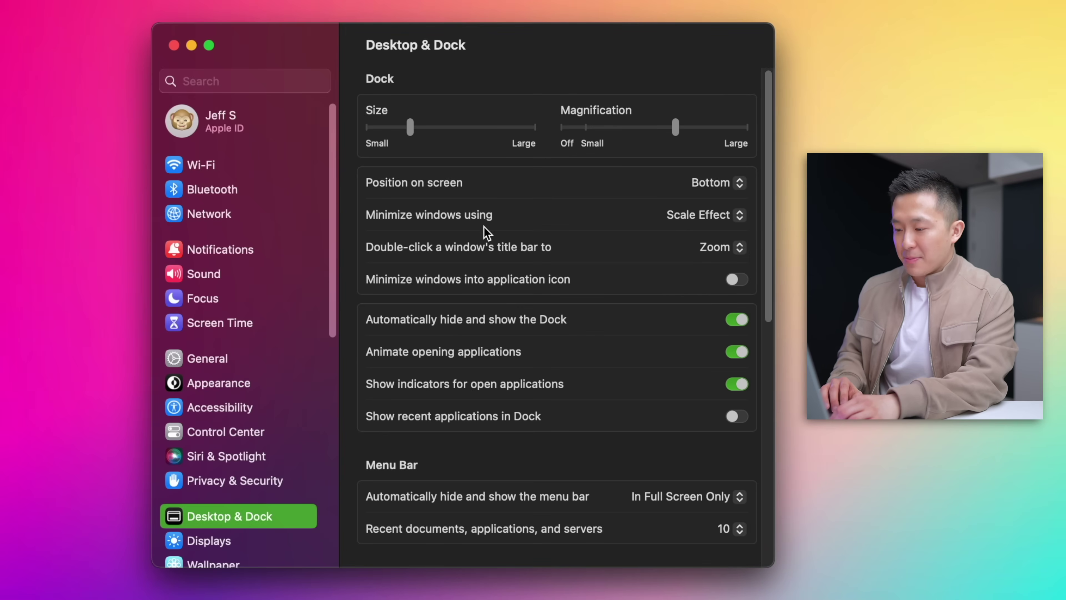
# Step: Keep the Scale minimize effect and automatic Dock hiding in Desktop & Dock
pyautogui.click(710, 218)
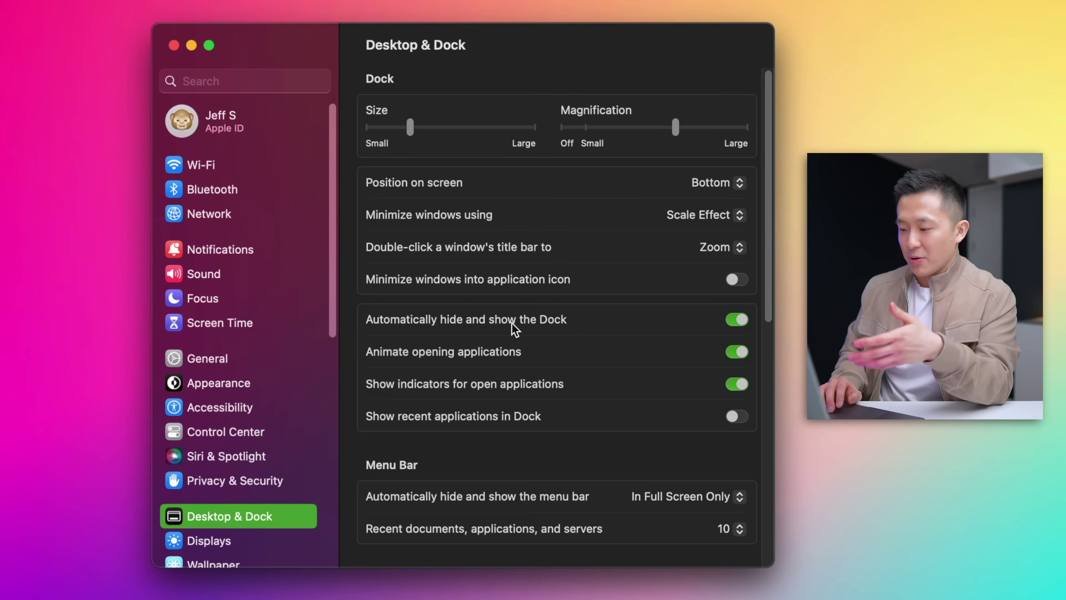
pyautogui.scroll(-2, 512, 323)
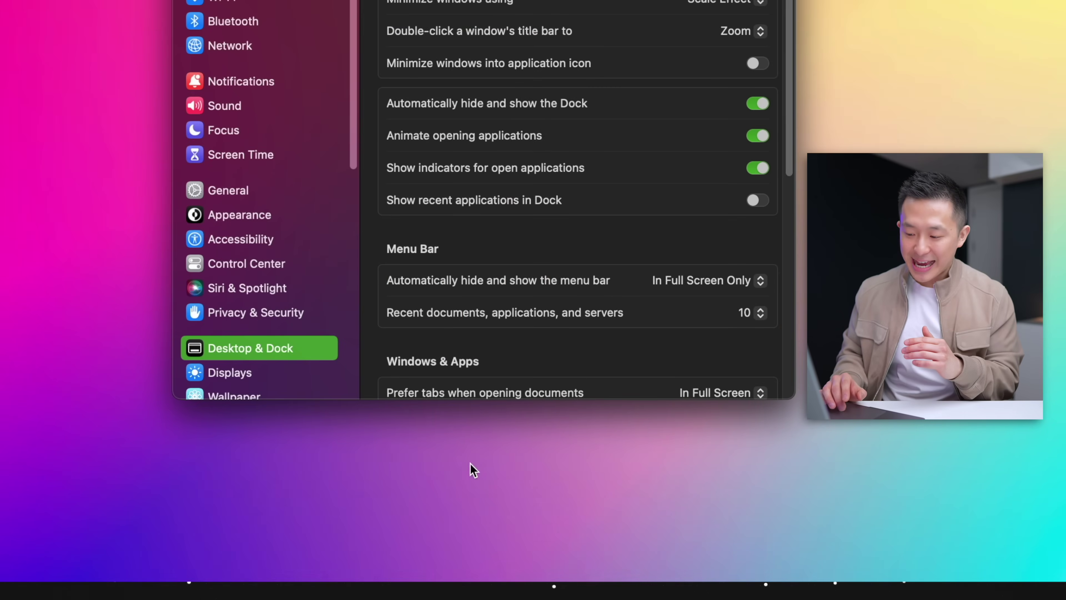
pyautogui.moveTo(470, 581)
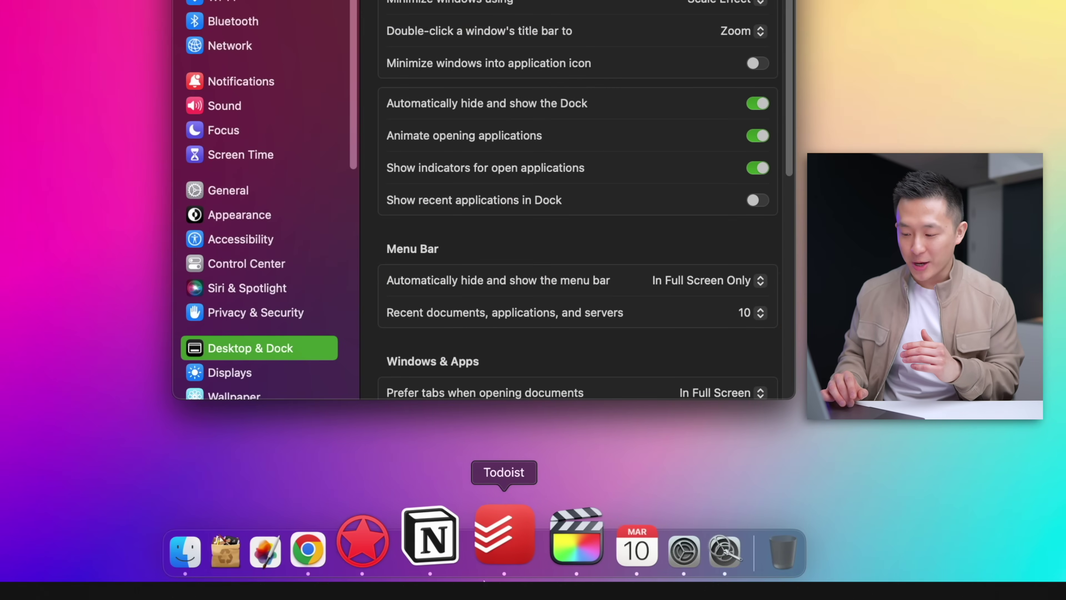
# Step: Launch TinkerTool by searching 'tinker' in Spotlight
pyautogui.press('super+space')
pyautogui.write('tinker')
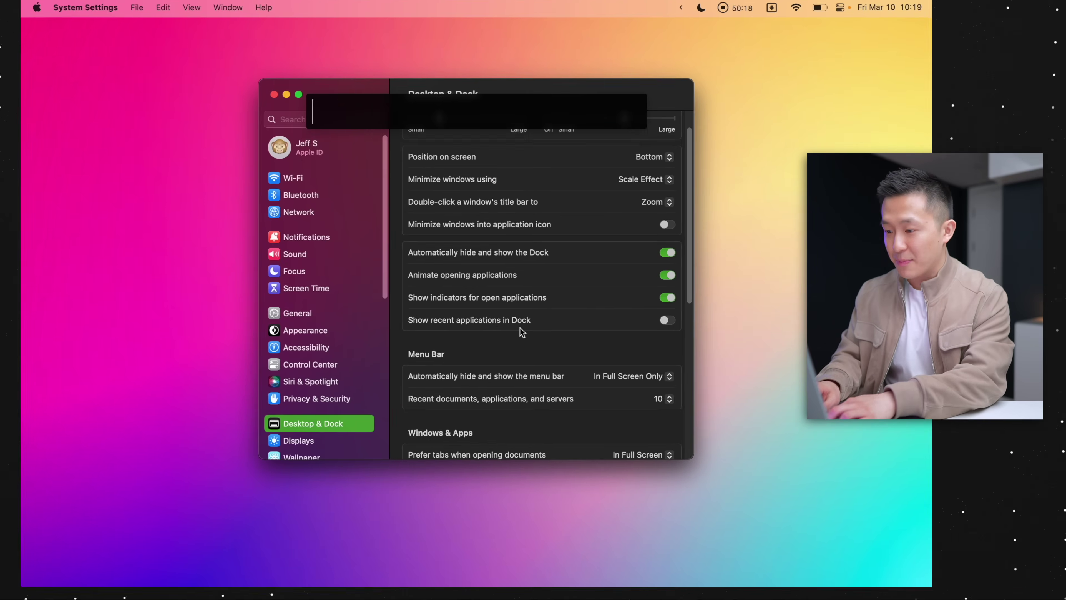
pyautogui.press('Return')
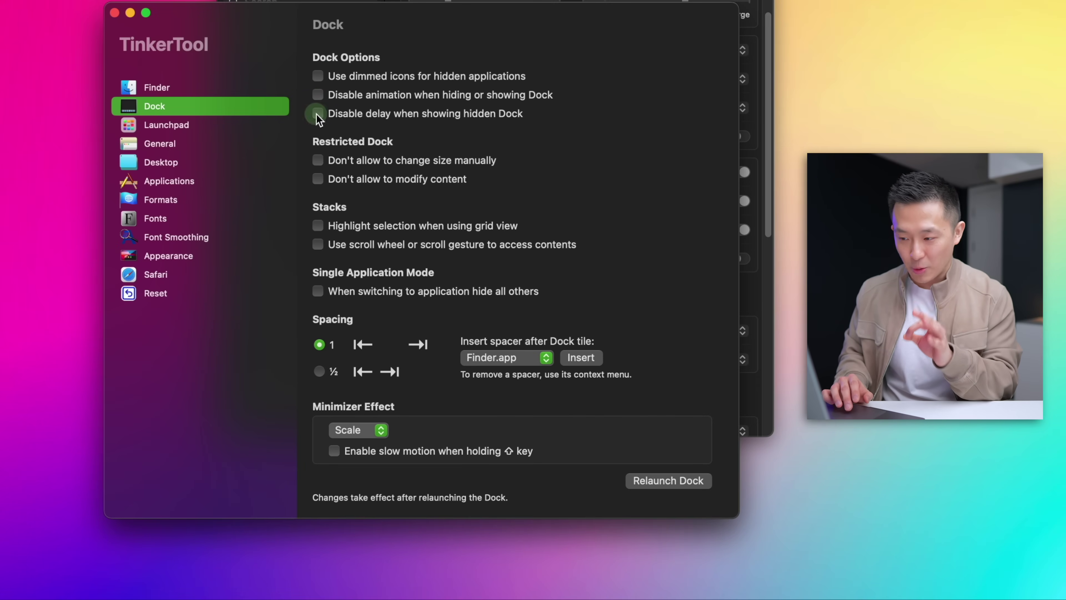
# Step: Disable the hidden Dock's show delay and animation, then relaunch the Dock to apply them
pyautogui.click(665, 484)
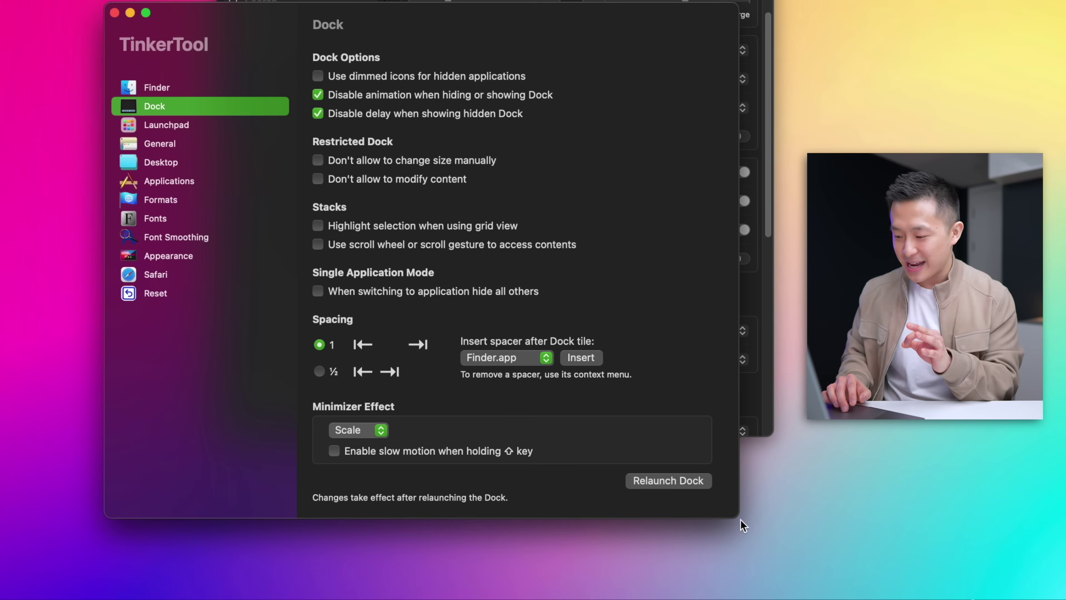
pyautogui.click(690, 481)
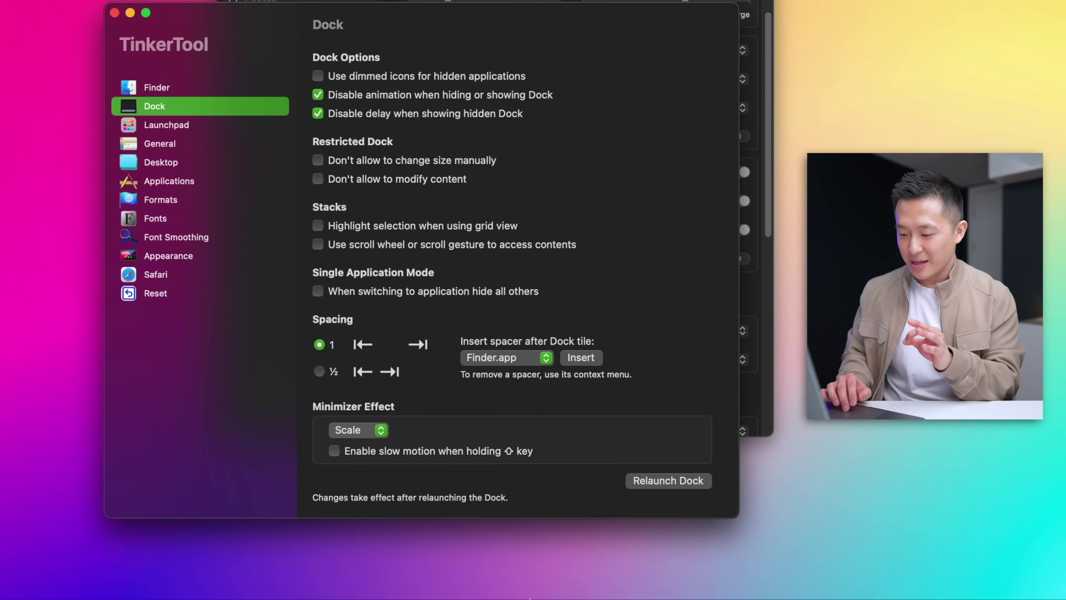
pyautogui.moveTo(499, 598)
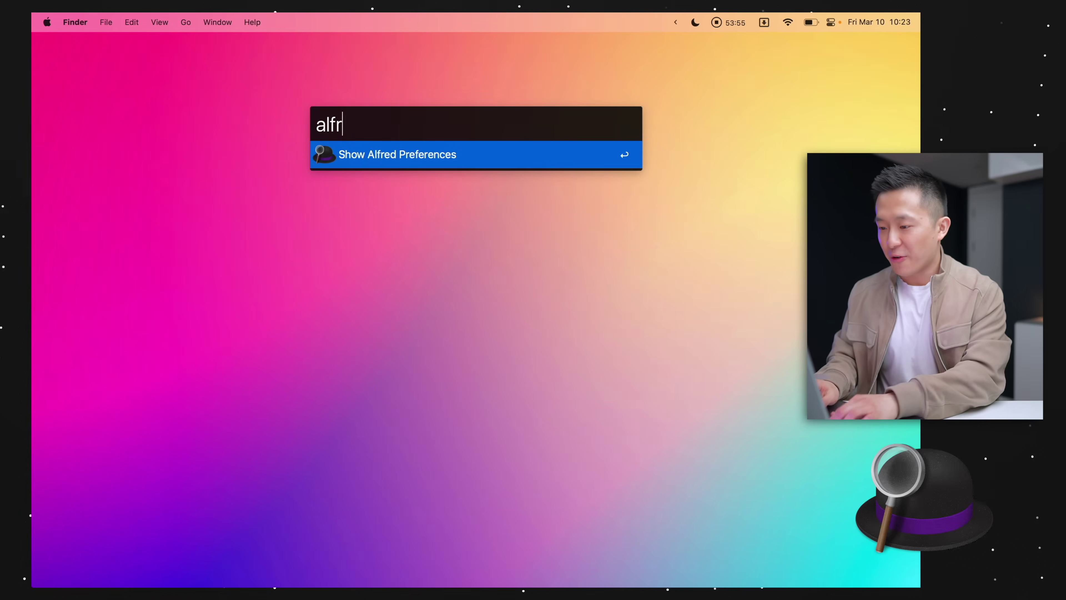
# Step: Open Alfred Preferences, then try Alfred searches for documents ('docu) and Todoist
pyautogui.press('Return')
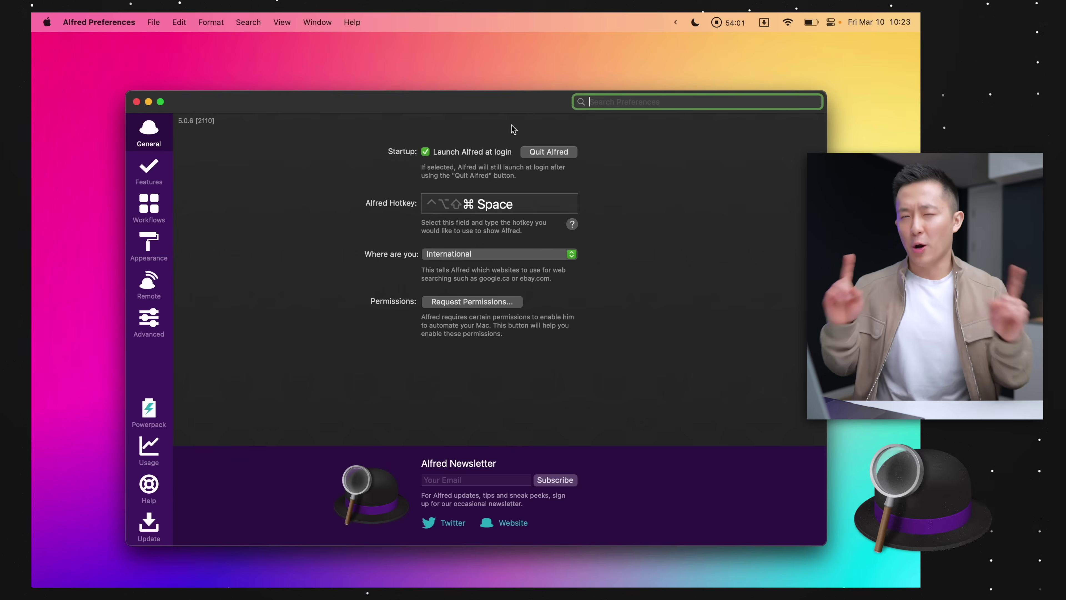
pyautogui.press('ctrl+alt+shift+super+space')
pyautogui.write("'docu")
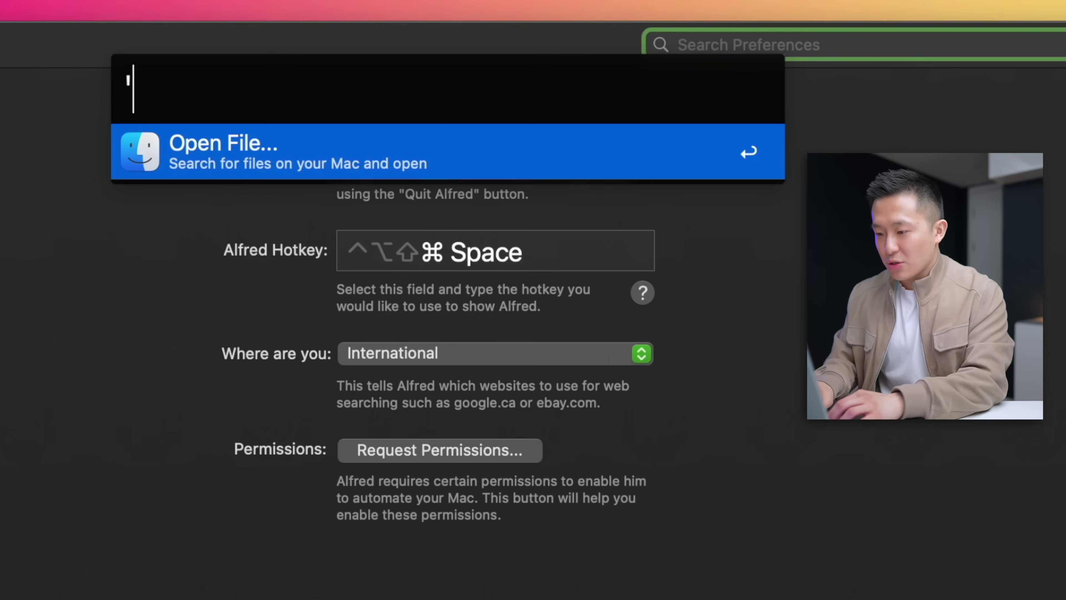
pyautogui.press('BackSpace')
pyautogui.press('BackSpace')
pyautogui.press('BackSpace')
pyautogui.press('BackSpace')
pyautogui.press('BackSpace')
pyautogui.write('todo')
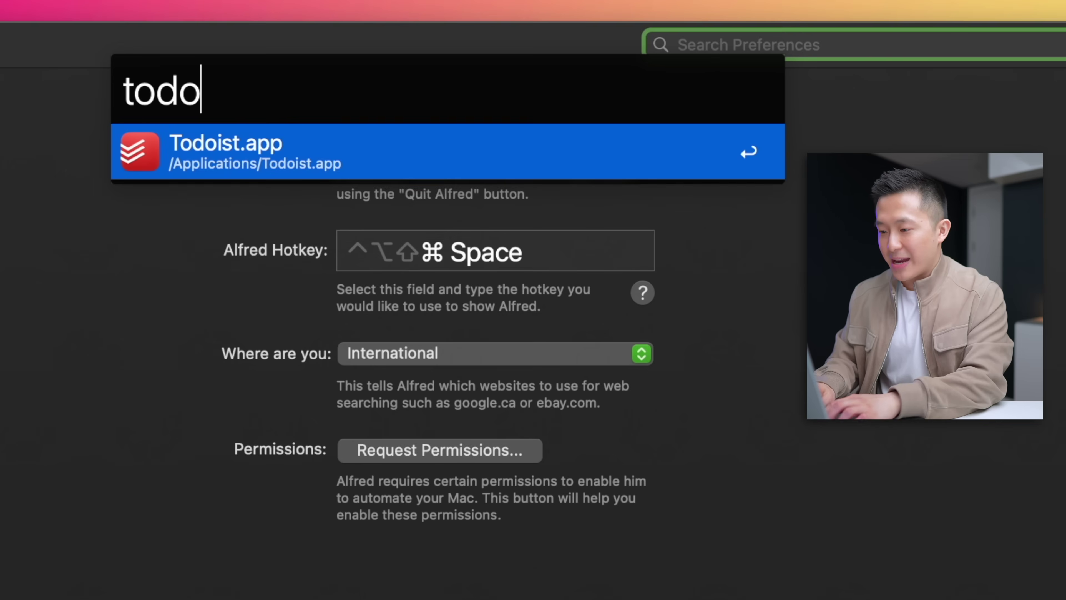
pyautogui.write('ist')
pyautogui.press('Escape')
# Step: Try Alfred searches for Shortcuts ('sc'), the Lock command and Empty Trash ('empt')
pyautogui.press('ctrl+alt+shift+super+space')
pyautogui.write('sc')
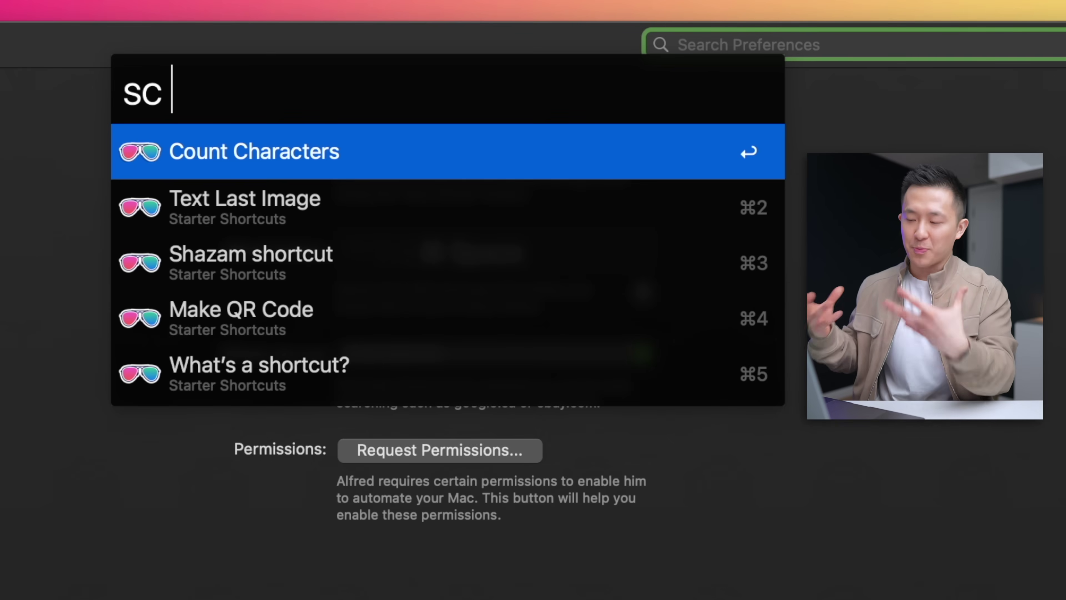
pyautogui.press('Escape')
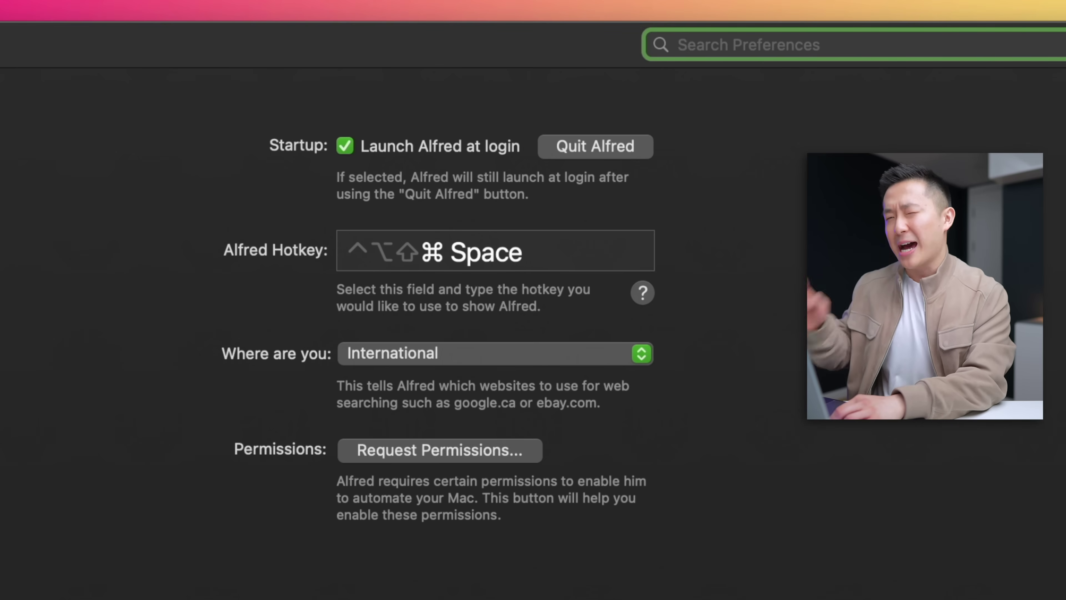
pyautogui.press('ctrl+alt+shift+super+space')
pyautogui.write('lock')
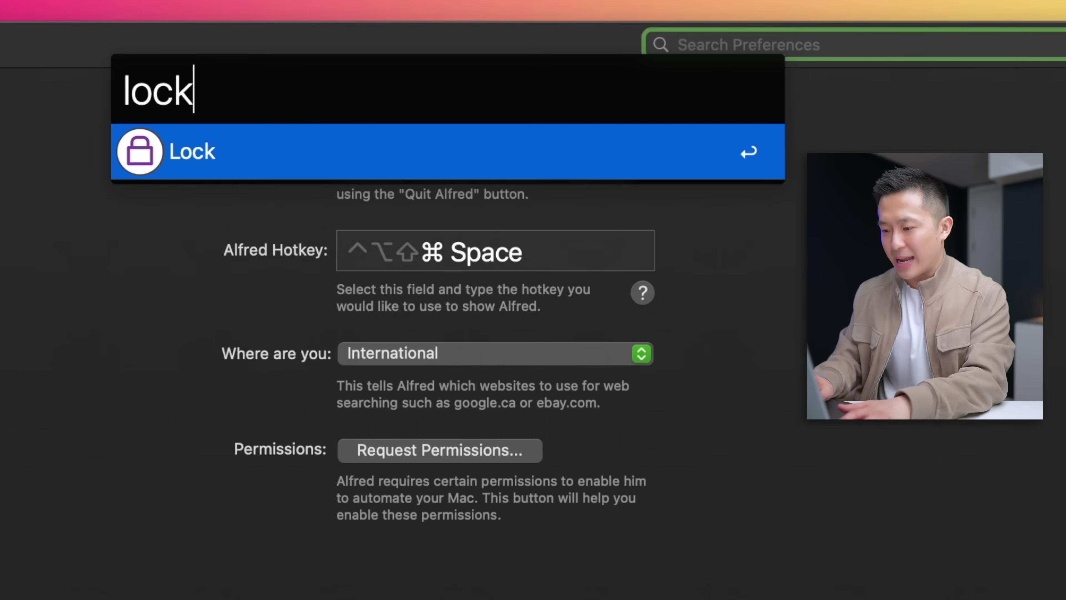
pyautogui.press('Escape')
pyautogui.press('ctrl+alt+shift+super+space')
pyautogui.write('empt')
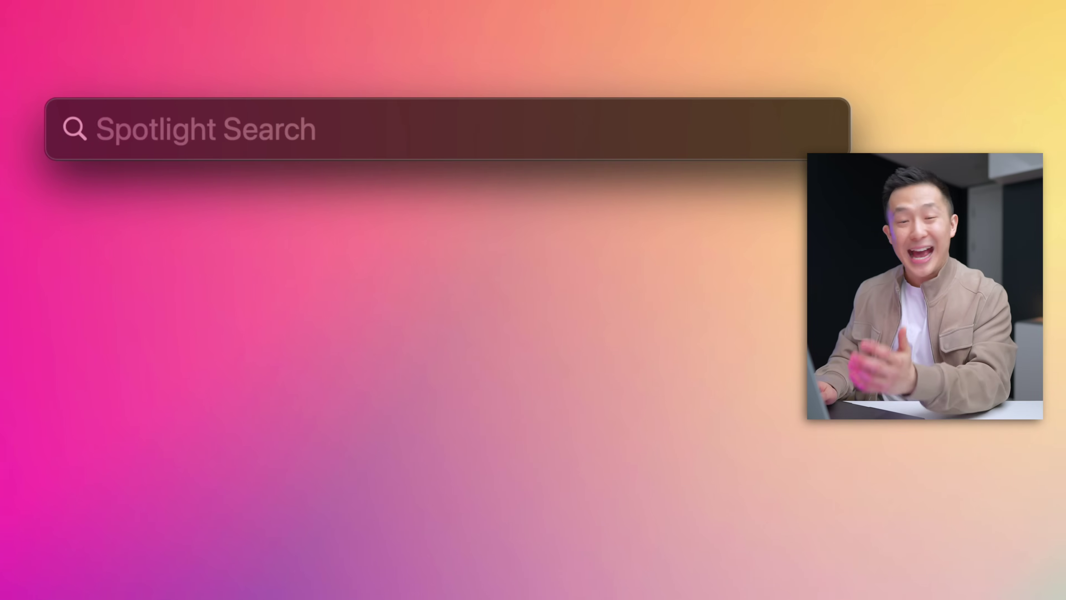
pyautogui.write('language region')
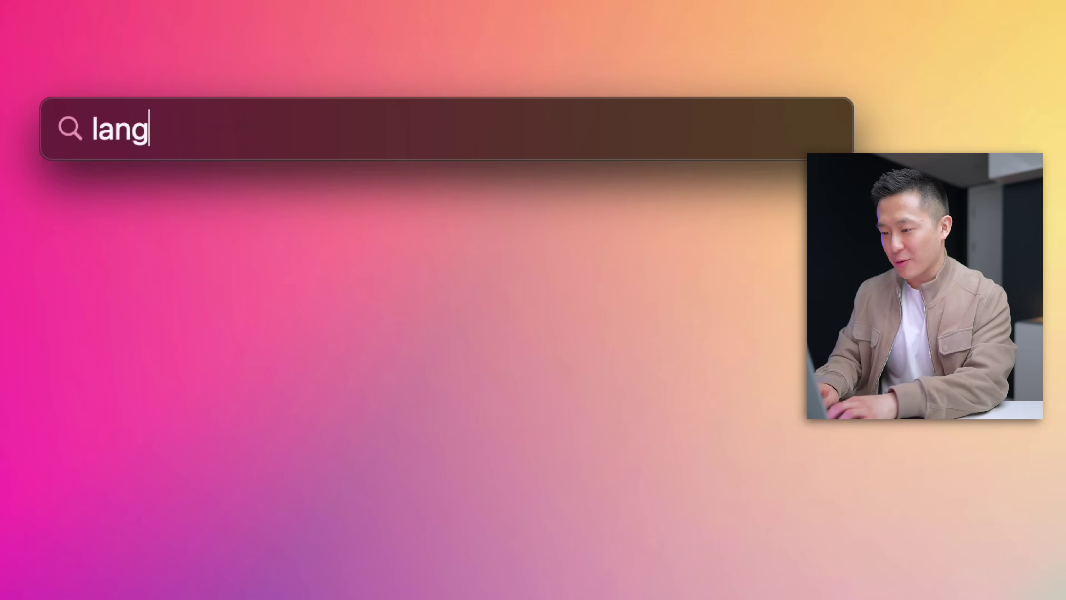
pyautogui.write('desktop dock')
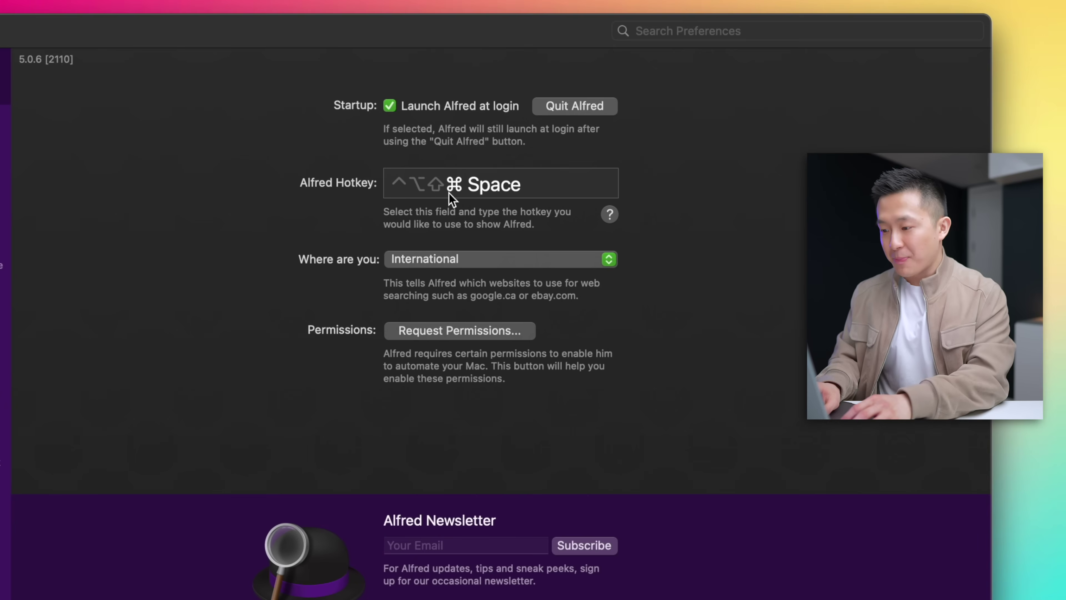
# Step: Search 'keyboard' in Spotlight and show the Spotlight entries under Keyboard Shortcuts
pyautogui.press('super+space')
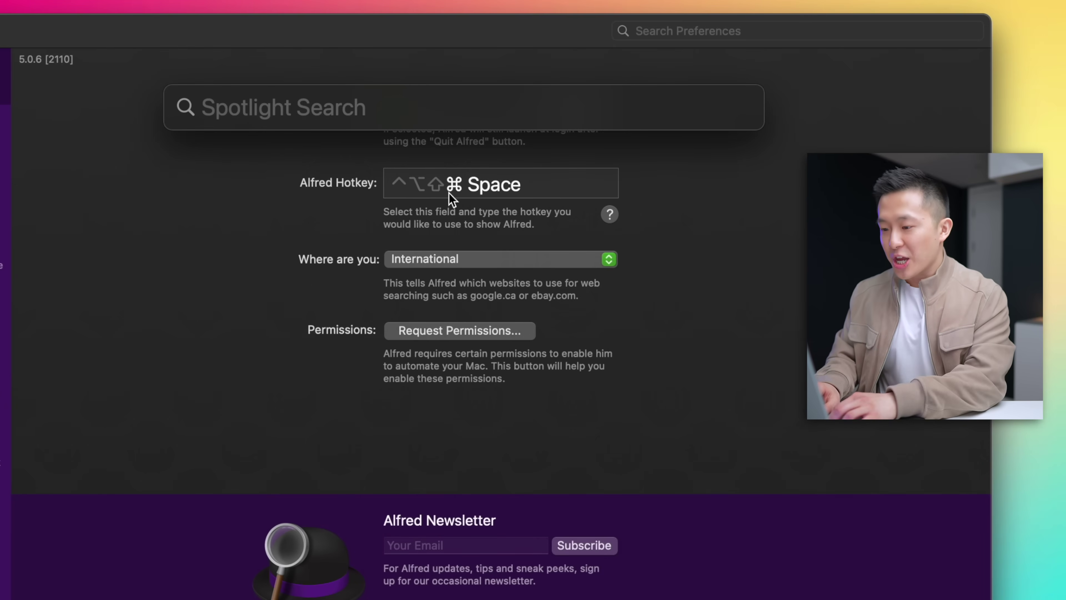
pyautogui.write('keyboard')
pyautogui.press('Return')
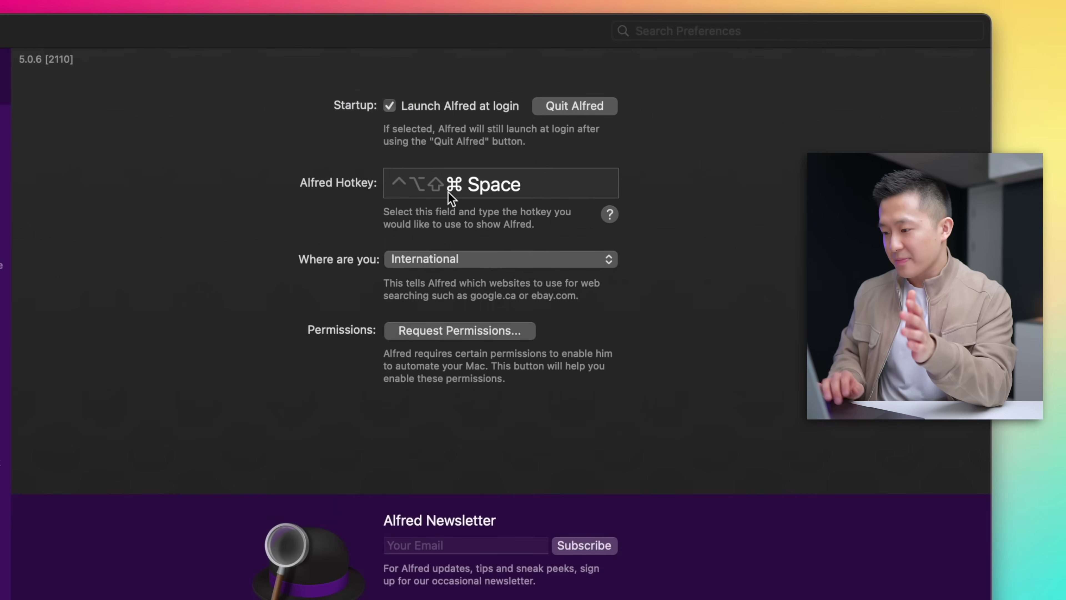
pyautogui.click(662, 255)
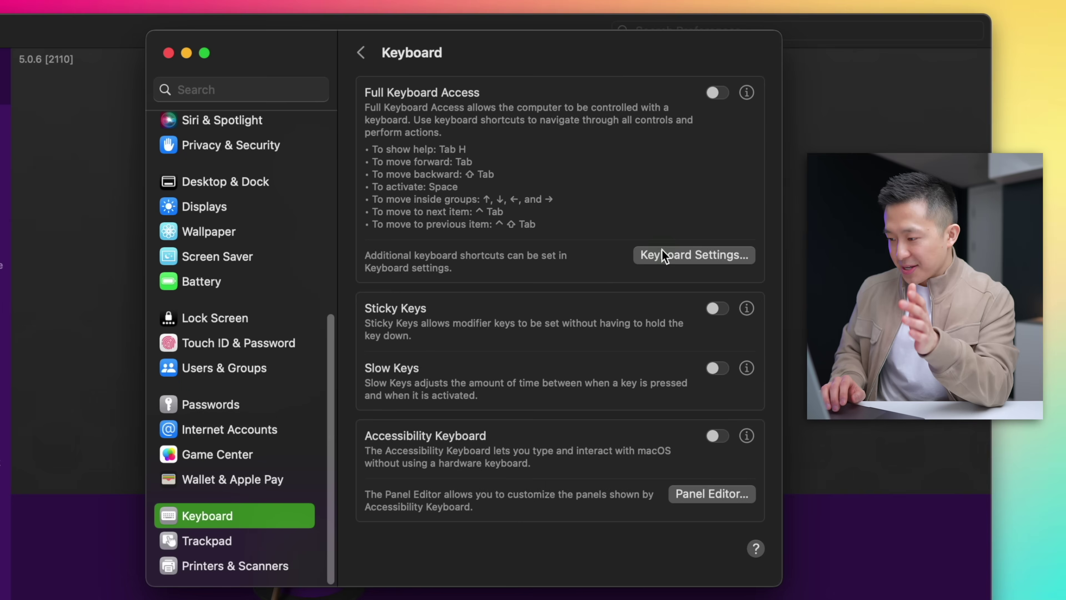
pyautogui.click(691, 369)
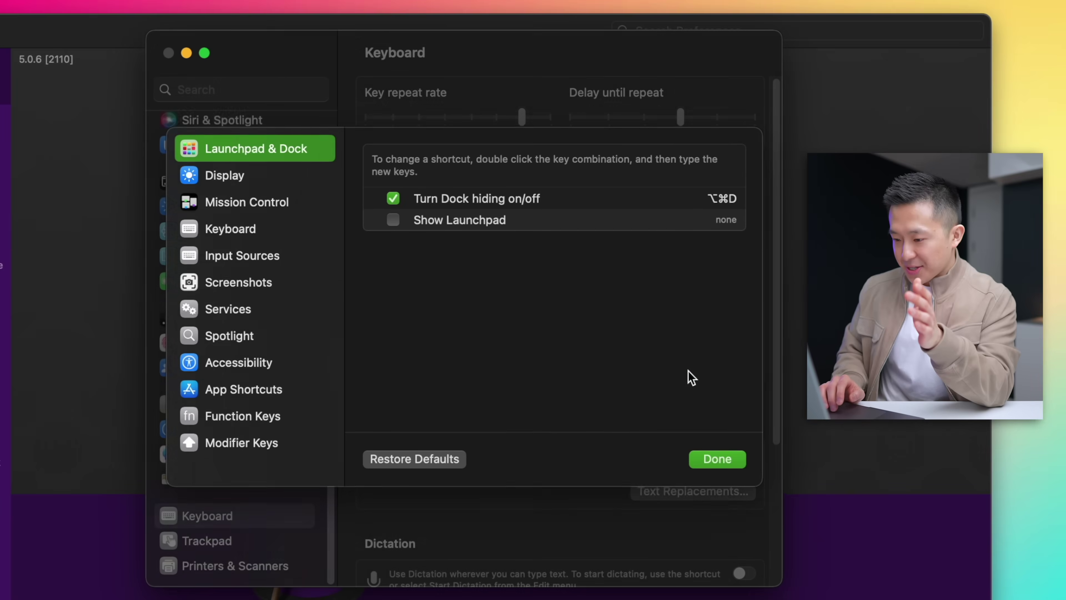
pyautogui.click(248, 341)
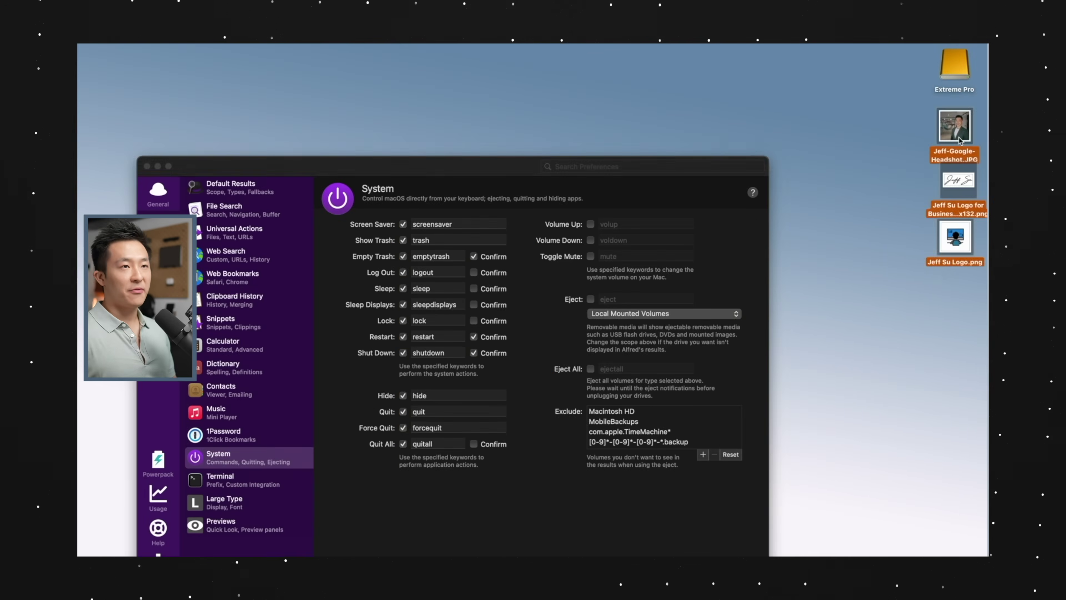
# Step: Run Empty Trash by typing 'emp' in the Alfred launcher
pyautogui.press('cmd+space')
pyautogui.write('emp')
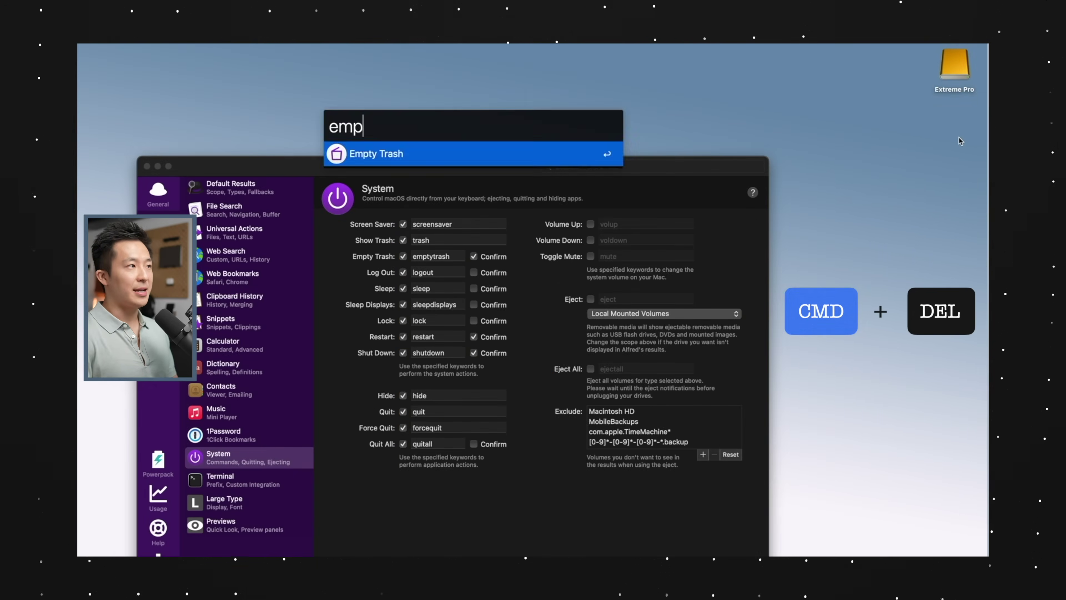
pyautogui.press('Return')
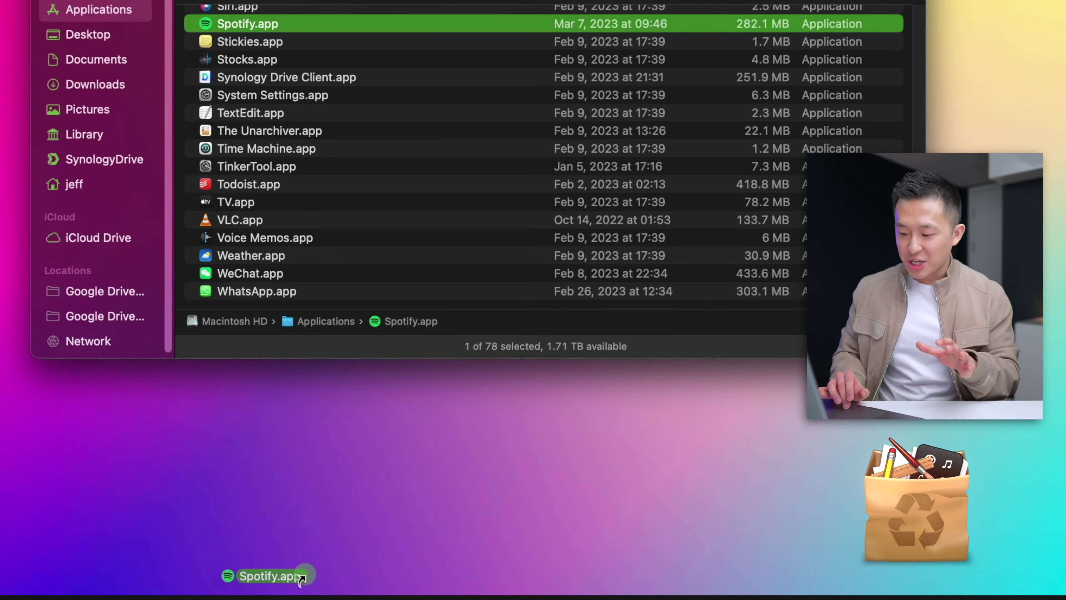
# Step: Hand Spotify.app and its 9 related files to AppCleaner for removal, and drag Spotify off the Dock
pyautogui.moveTo(302, 579); pyautogui.dragTo(341, 555)
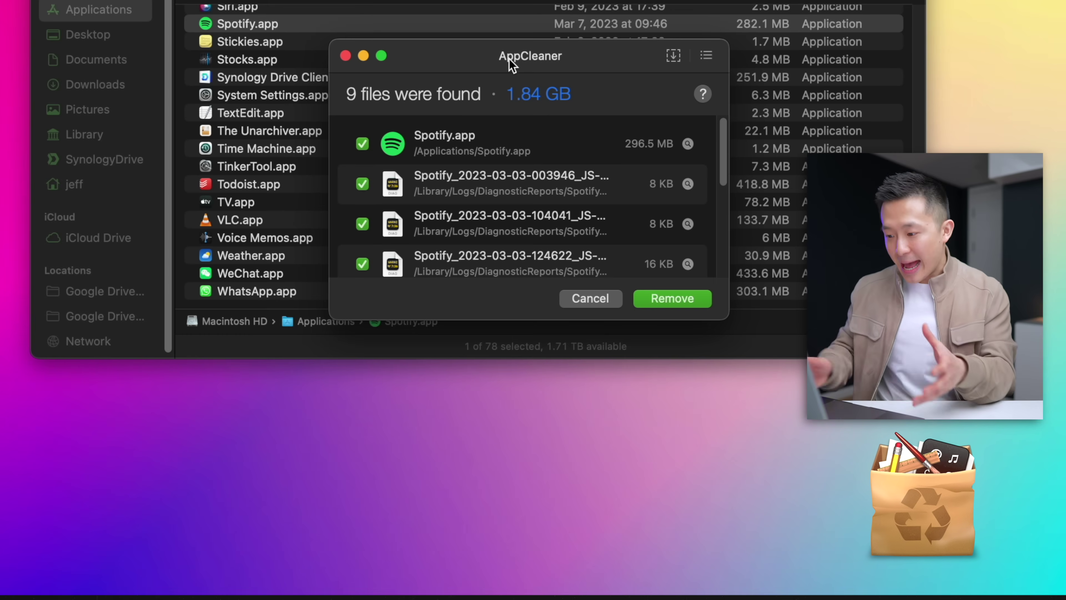
pyautogui.scroll(-5, 513, 174)
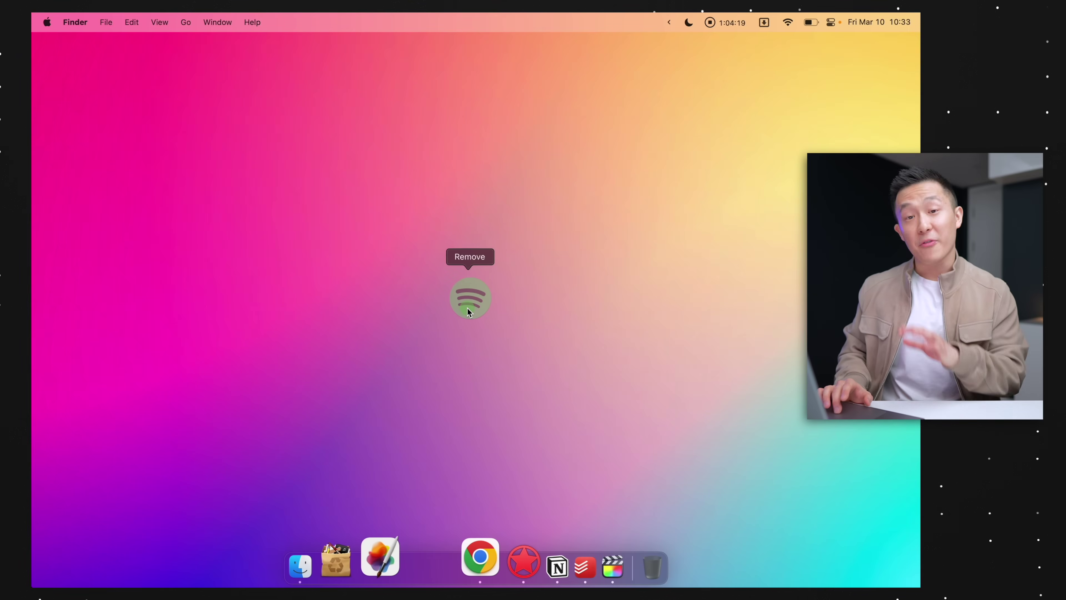
pyautogui.moveTo(469, 311); pyautogui.dragTo(469, 309)
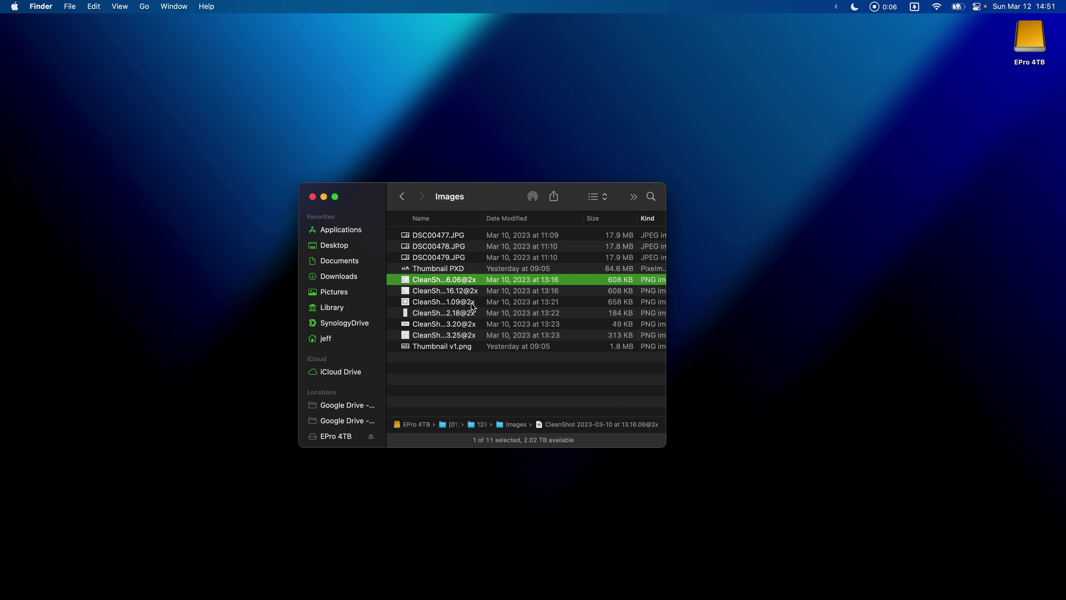
# Step: Place the Documents Finder window over the email draft, then search the launcher for 'notion'
pyautogui.moveTo(450, 282); pyautogui.dragTo(451, 578)
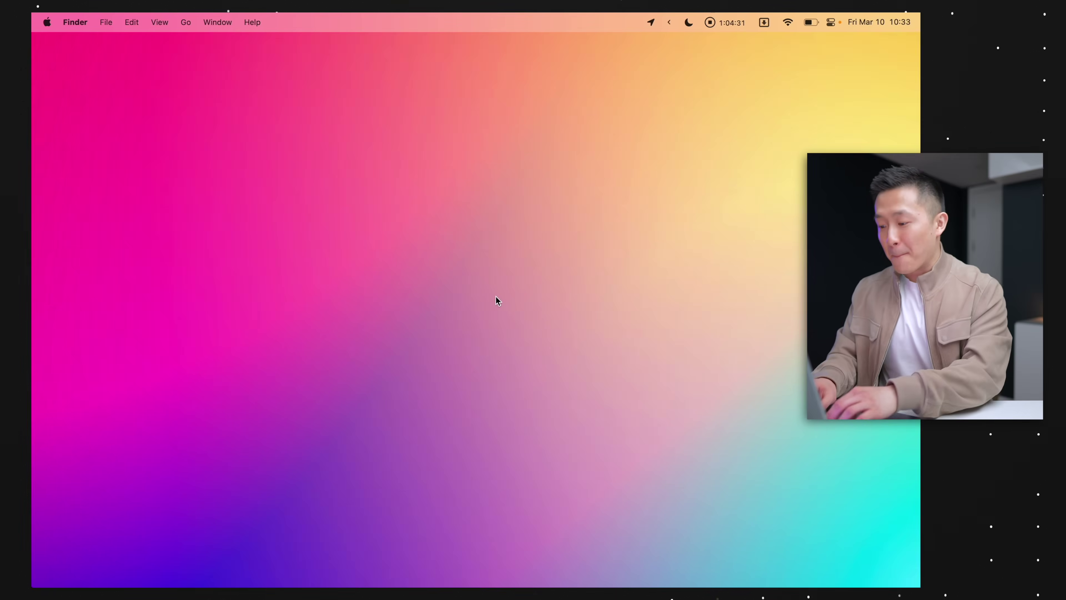
pyautogui.hotkey('alt', 'space')
pyautogui.write('notion')
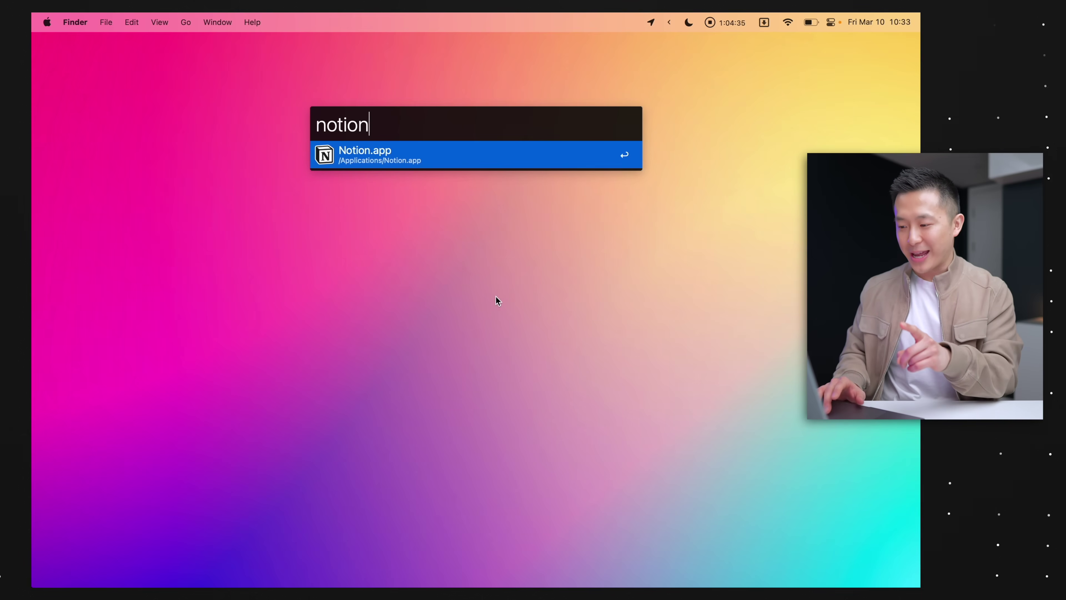
pyautogui.moveTo(489, 584)
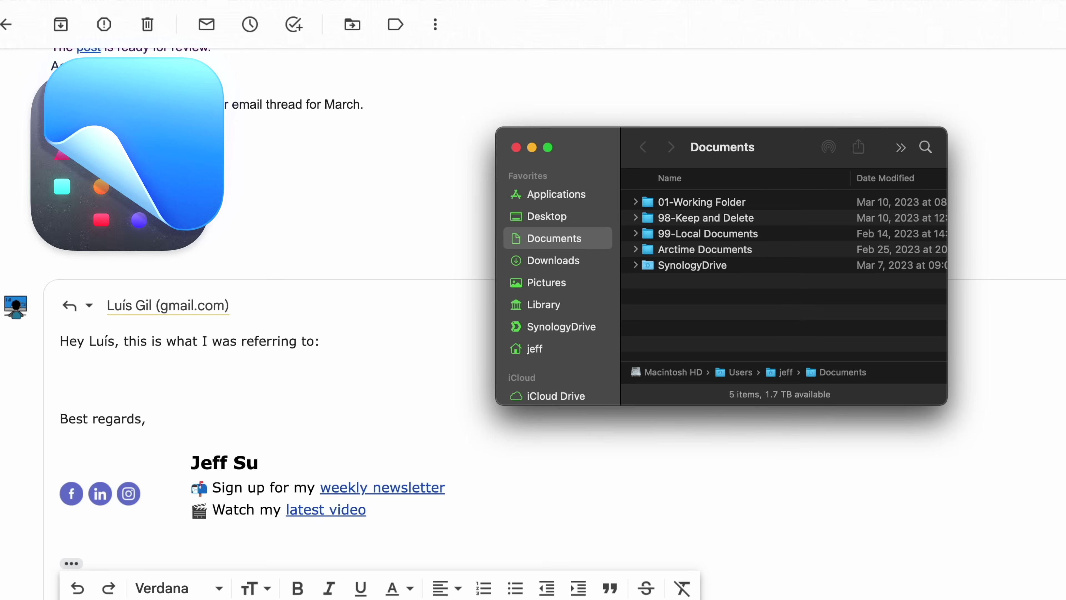
# Step: Capture the Finder window, add a dark-blue gradient background with 0 padding, and drop it into the email
pyautogui.click(757, 229)
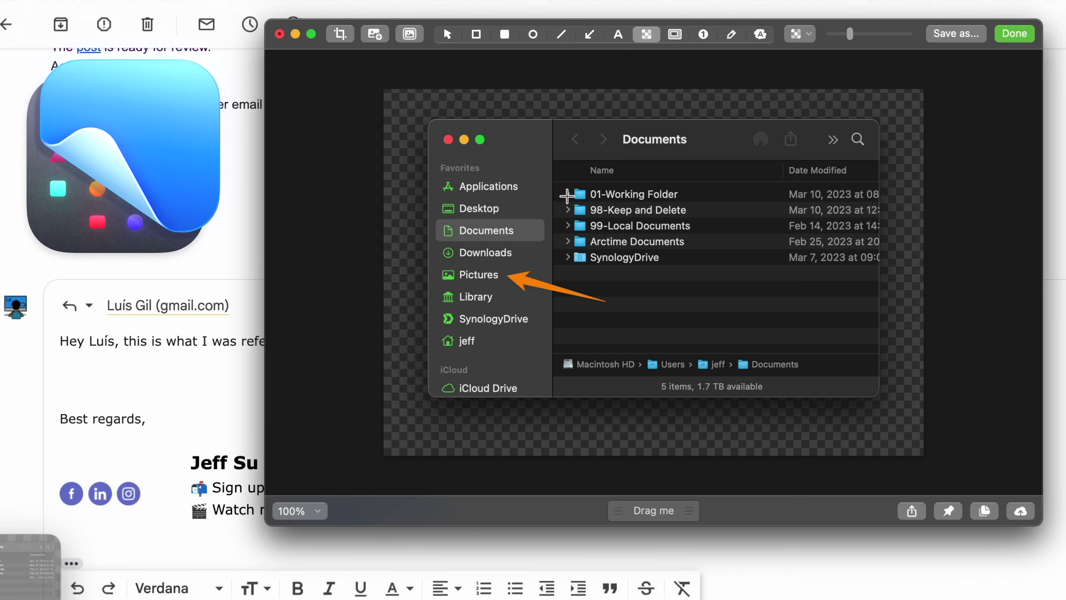
pyautogui.click(409, 33)
pyautogui.click(362, 131)
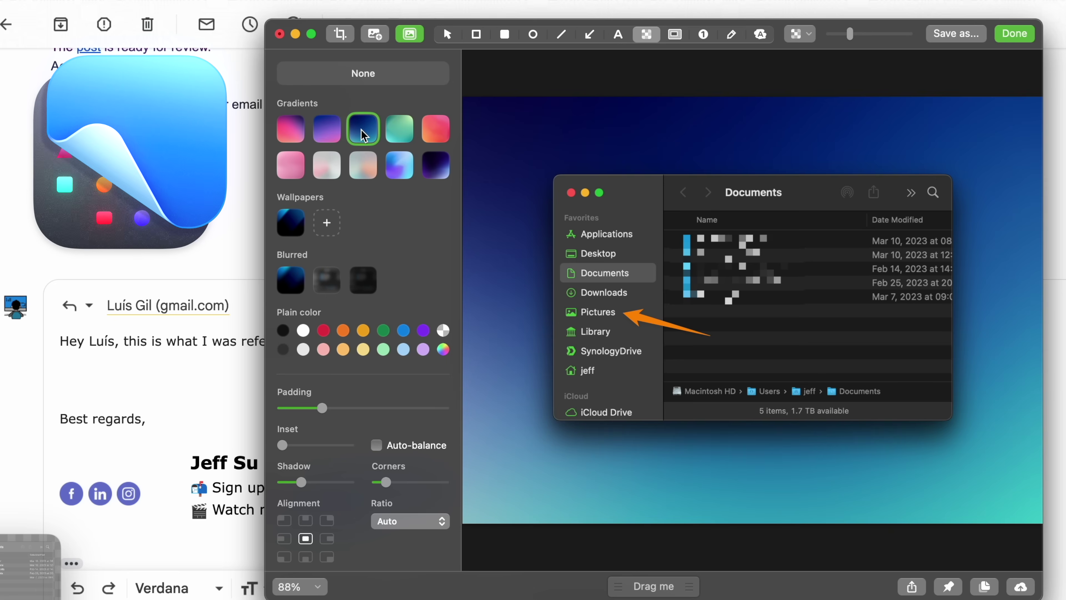
pyautogui.moveTo(323, 411); pyautogui.dragTo(286, 410)
pyautogui.moveTo(624, 465); pyautogui.dragTo(315, 367)
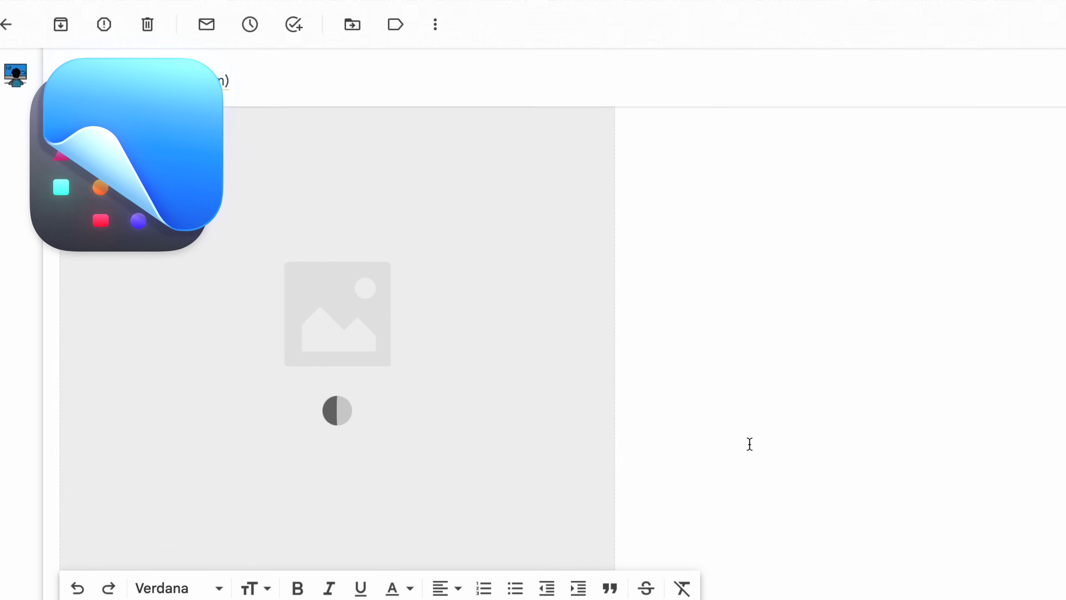
pyautogui.scroll(2, 713, 435)
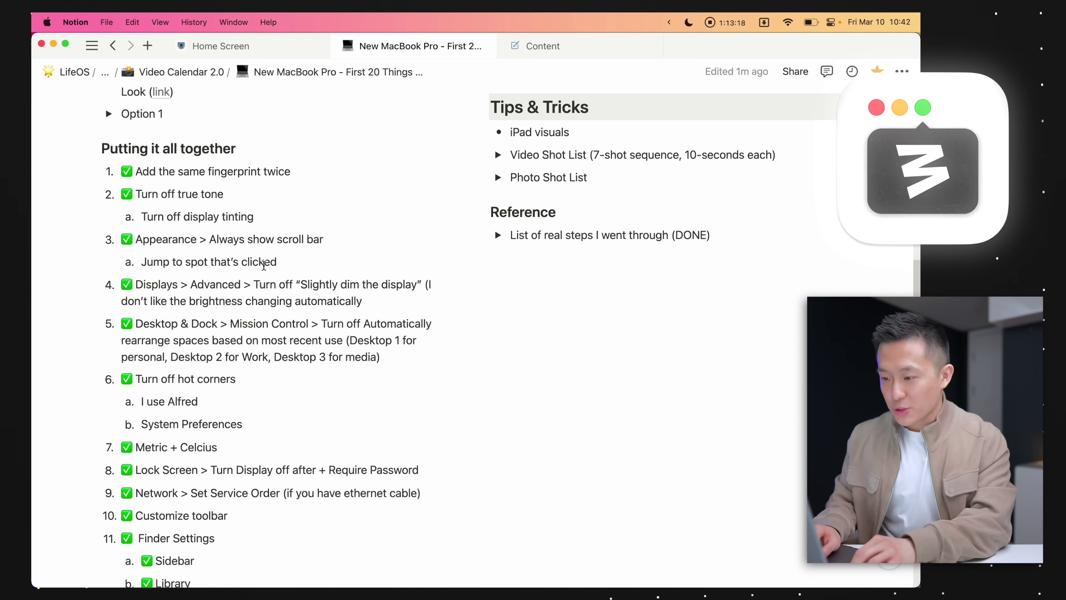
# Step: Use Moom's keyboard hotkey to put Notion in the left two-thirds and Todoist in the right third
pyautogui.press('ctrl+alt+super+m')
pyautogui.press('1')
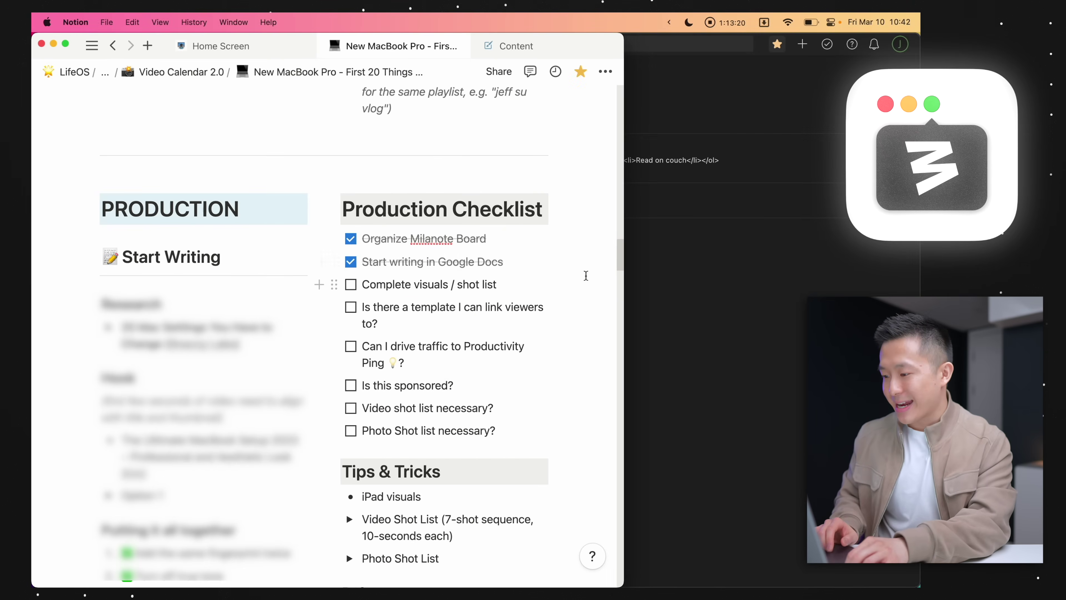
pyautogui.press('super+Tab')
pyautogui.press('Escape')
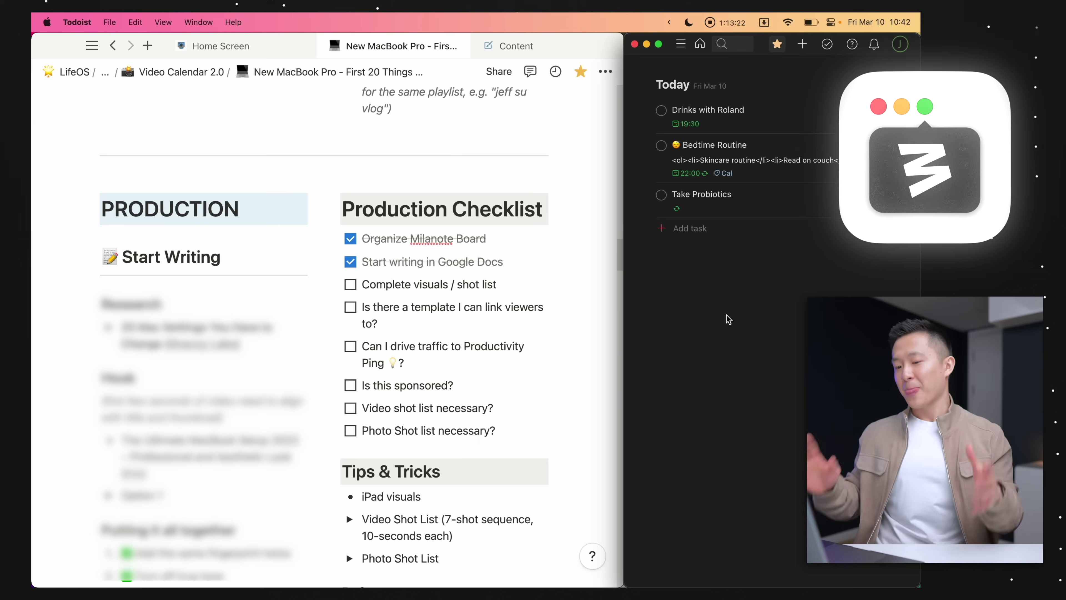